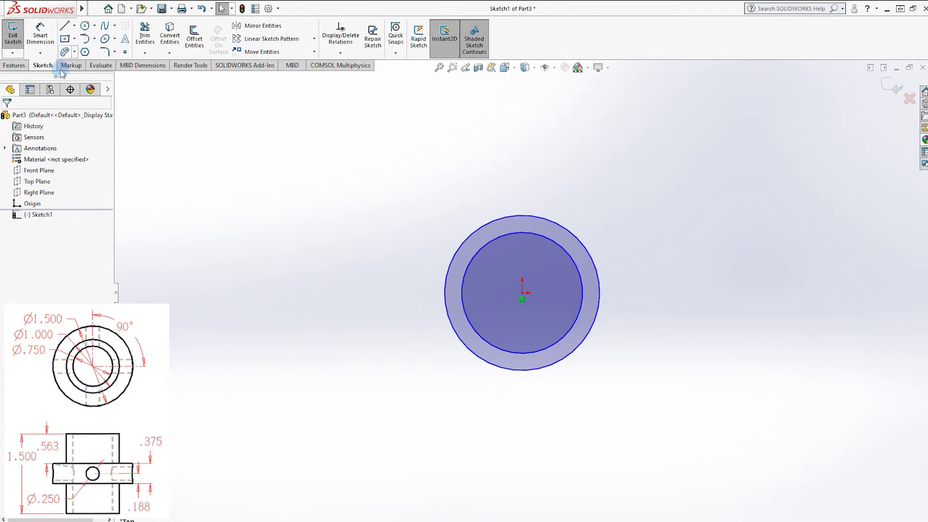
Dimension the inner circle with a diameter of 0.75 mm
click(20, 65)
click(45, 66)
click(40, 34)
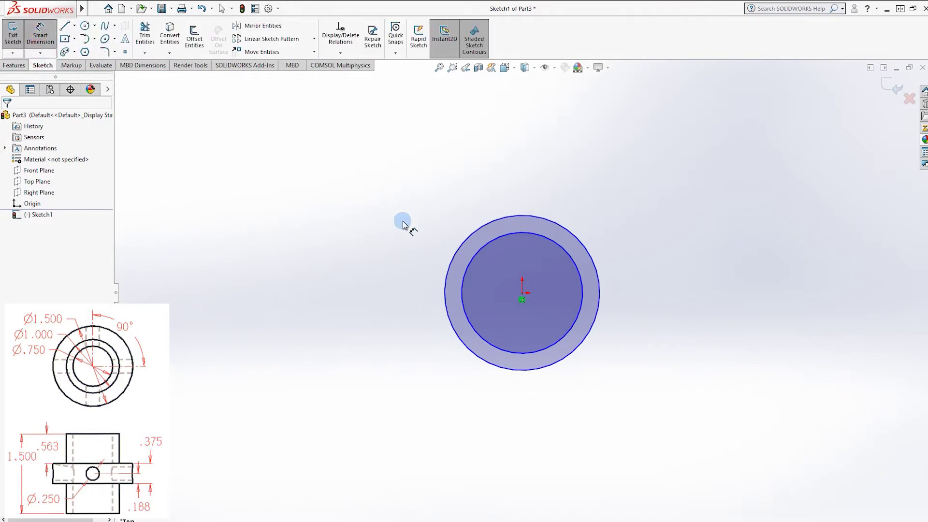
click(471, 267)
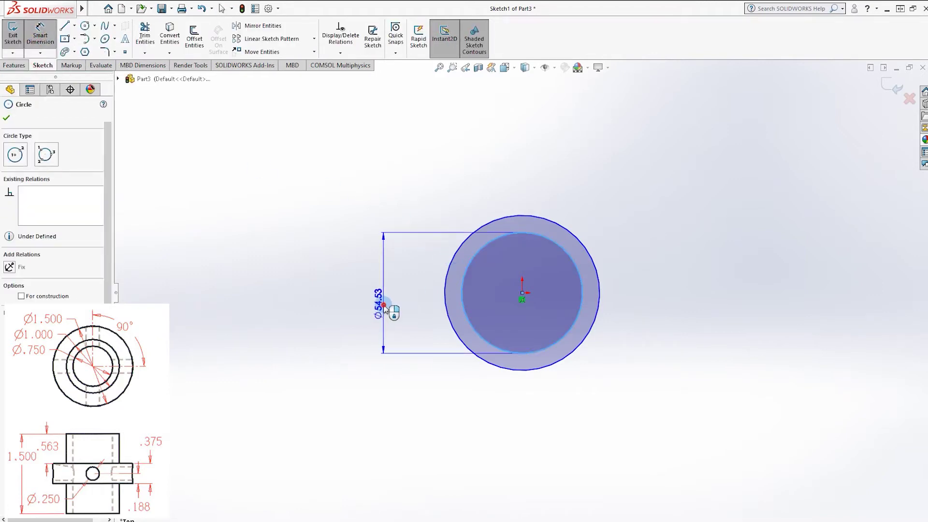
click(386, 304)
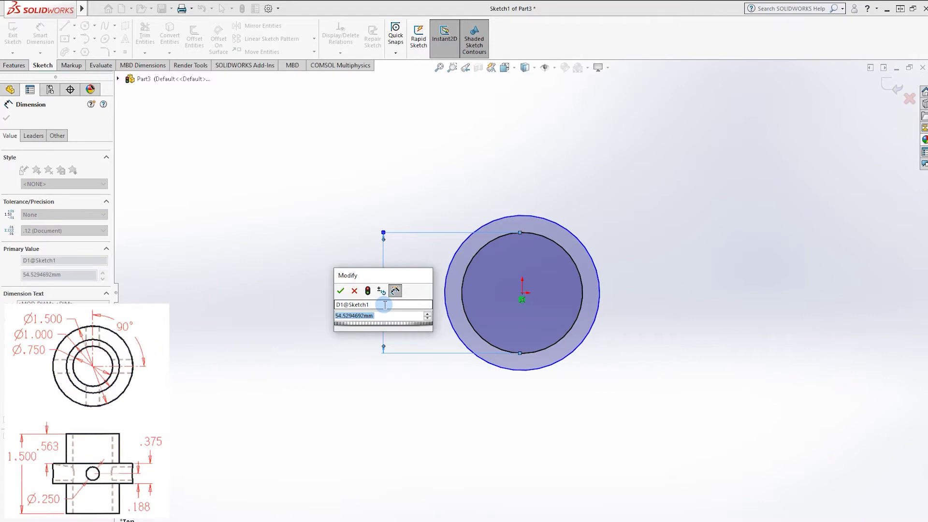
text(0.750)
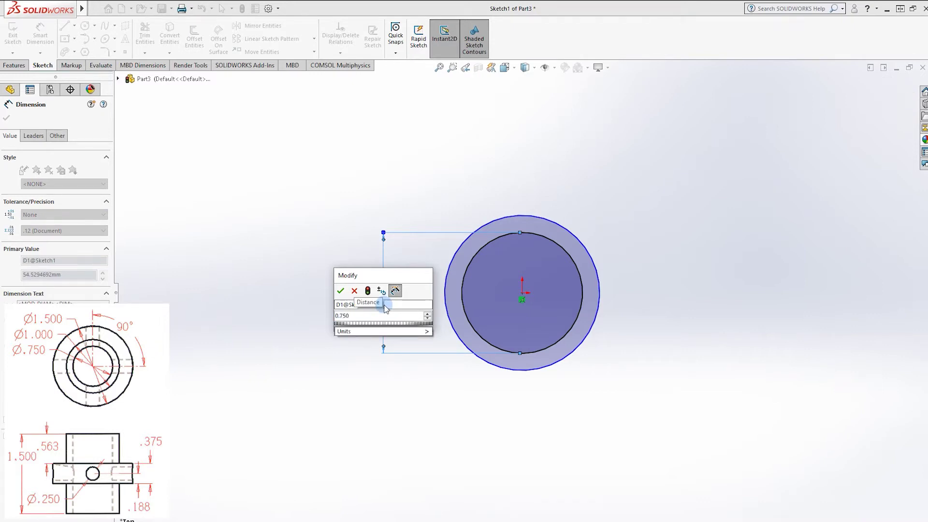
key(Return)
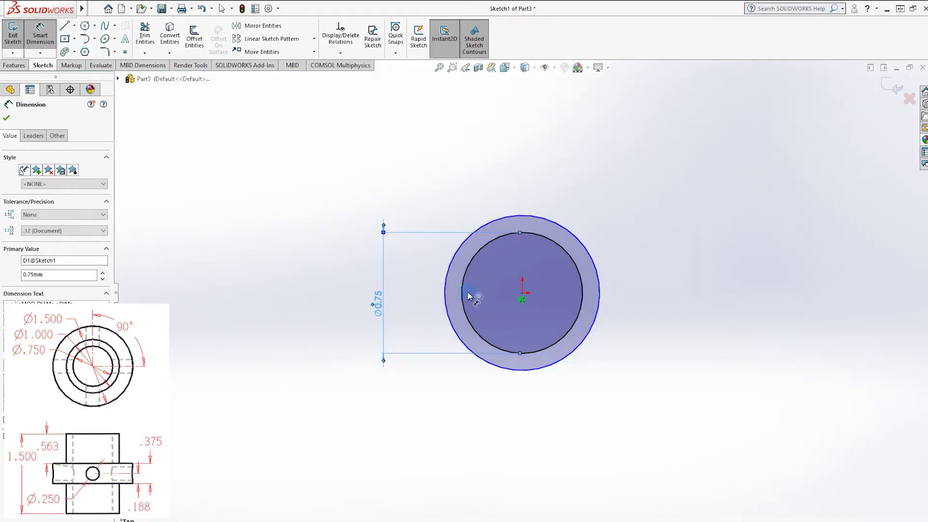
Dimension the outer circle with a diameter of 1.00 mm
click(449, 267)
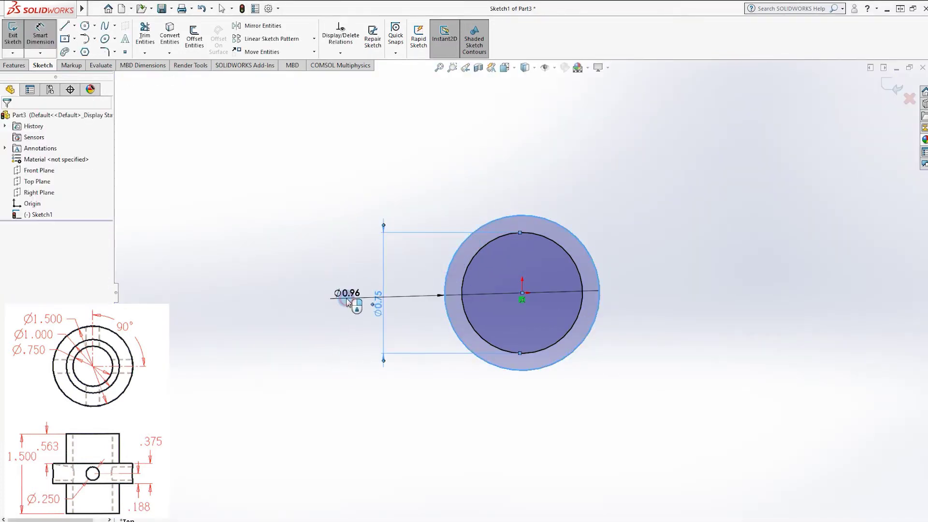
click(348, 301)
text(1.00mm)
key(Return)
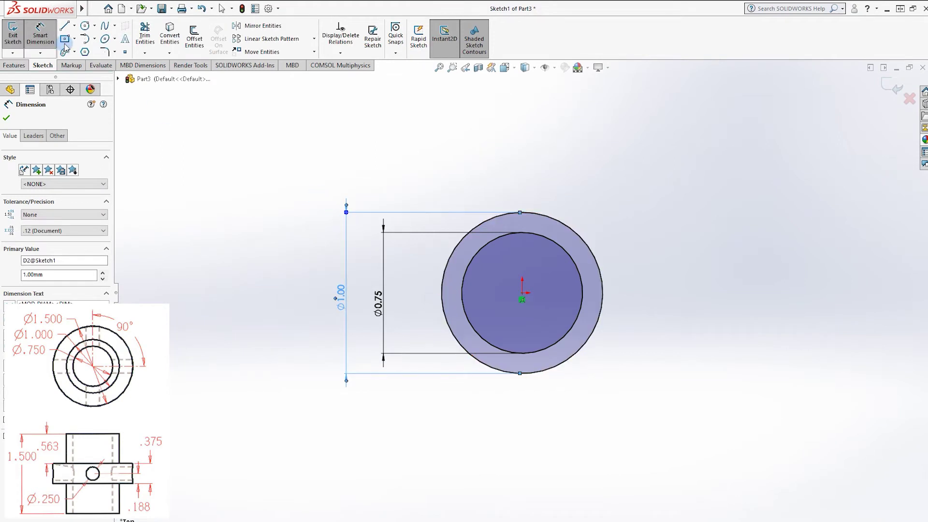
Extrude the ring profile as a blind boss 1.5 mm deep to form the tube
click(14, 65)
click(16, 41)
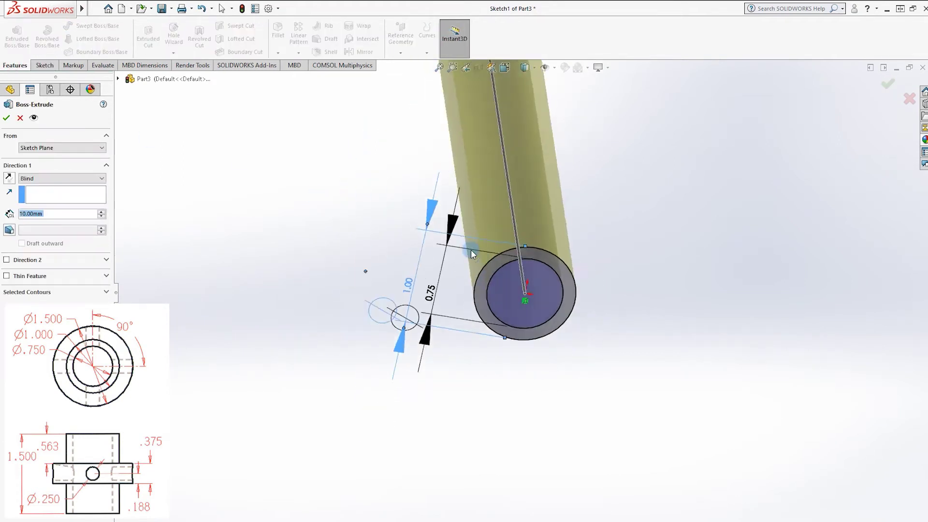
scroll(521, 368, down, 3)
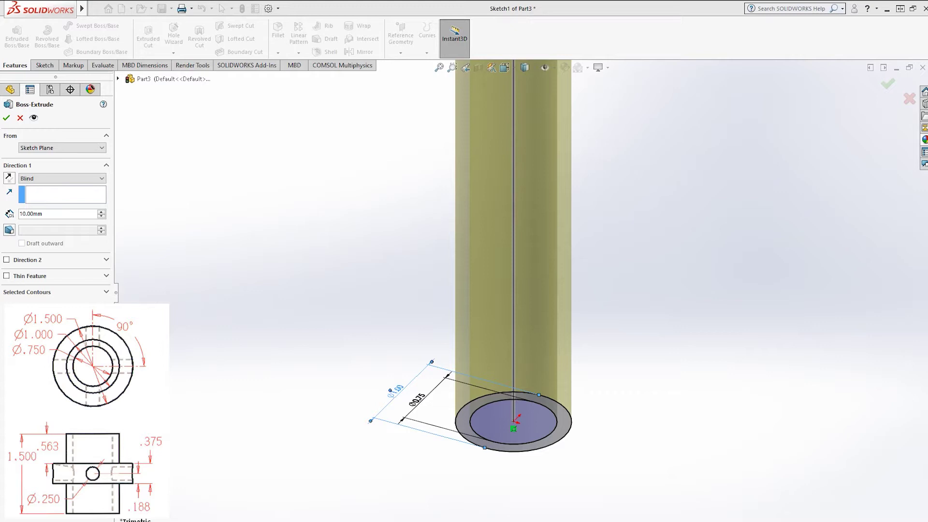
click(48, 214)
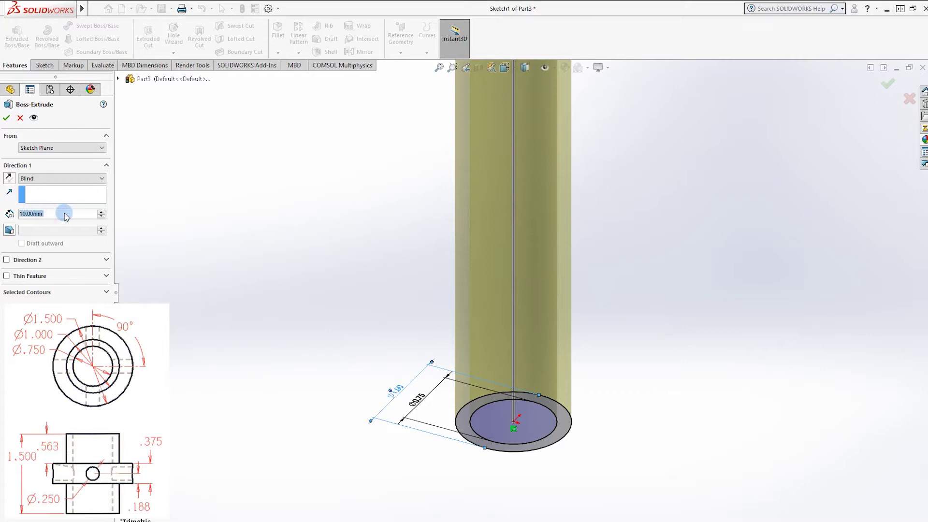
text(1.5)
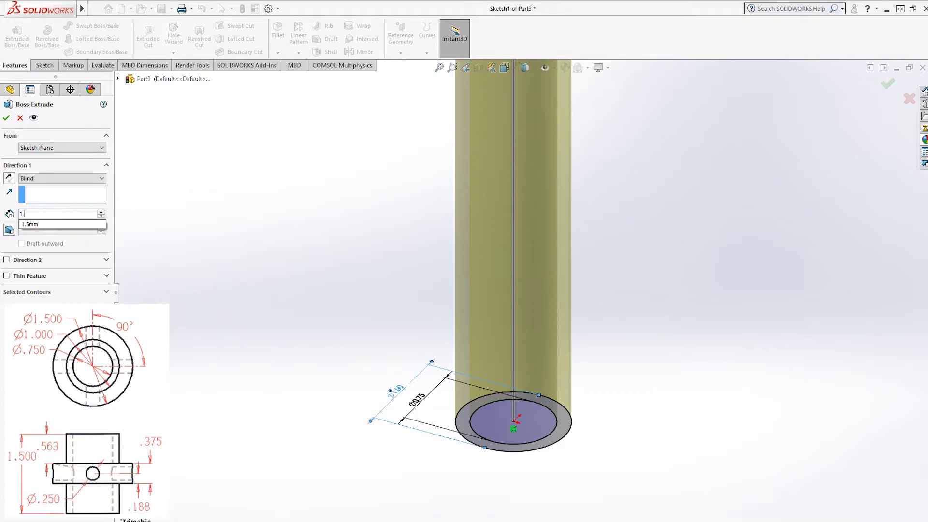
key(Return)
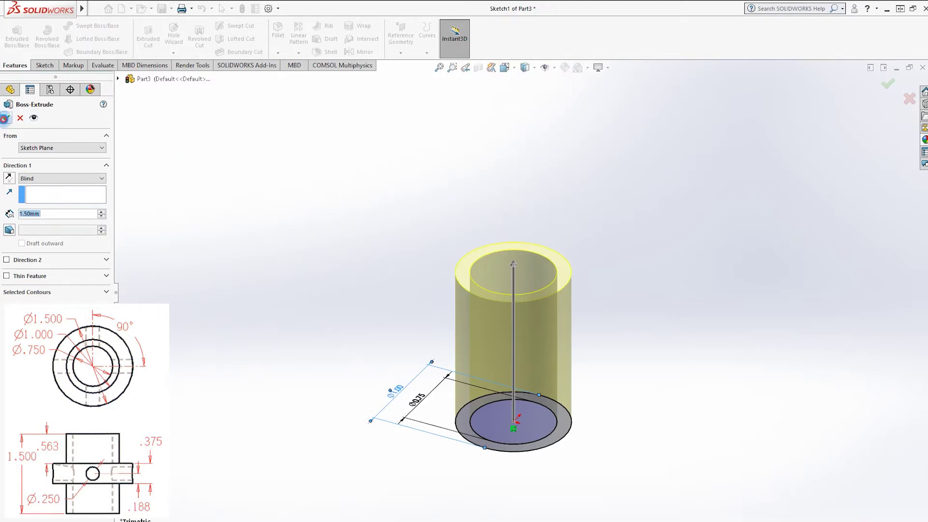
click(5, 118)
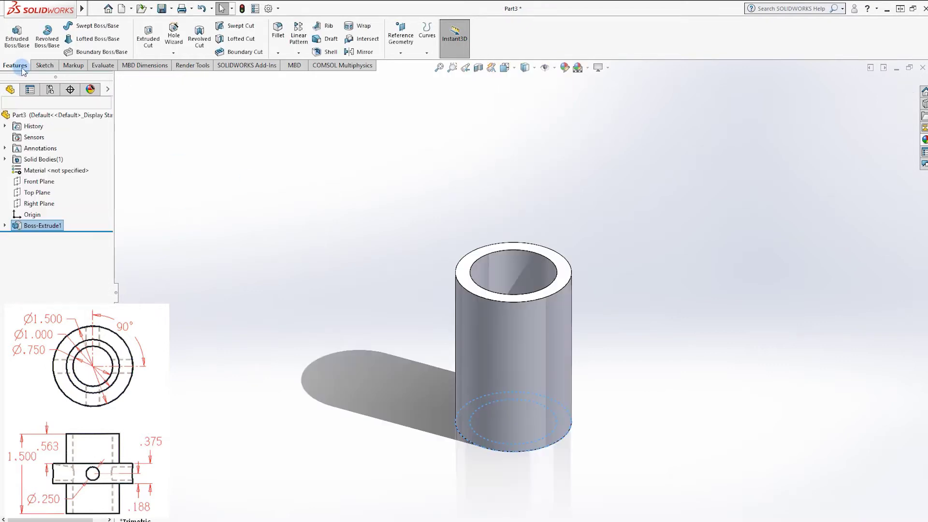
Fillet the inner and outer edges at both ends of the tube with a 0.025 mm radius, including the bore face in the selection
click(279, 29)
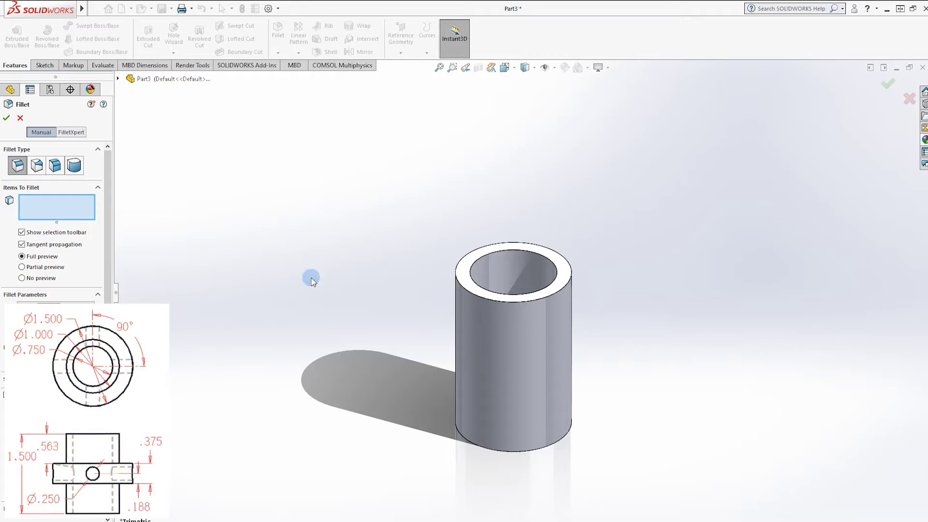
click(469, 291)
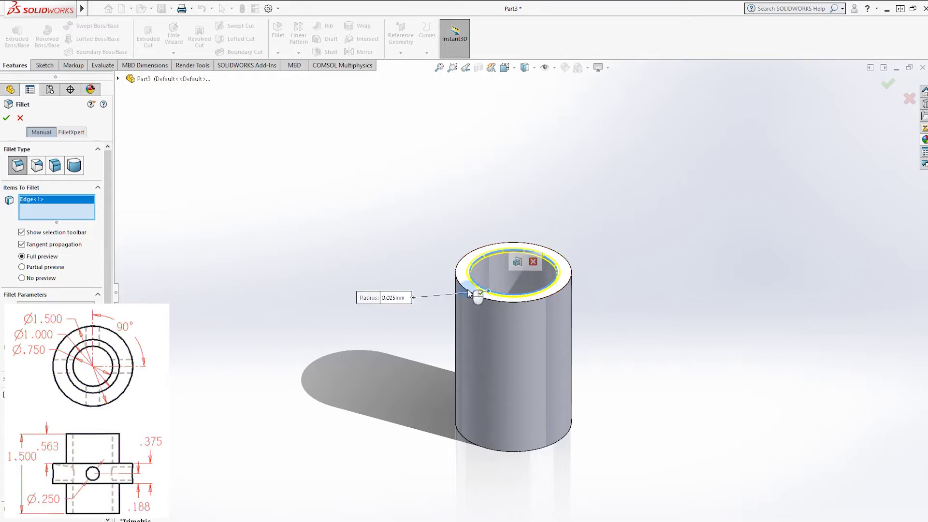
click(463, 288)
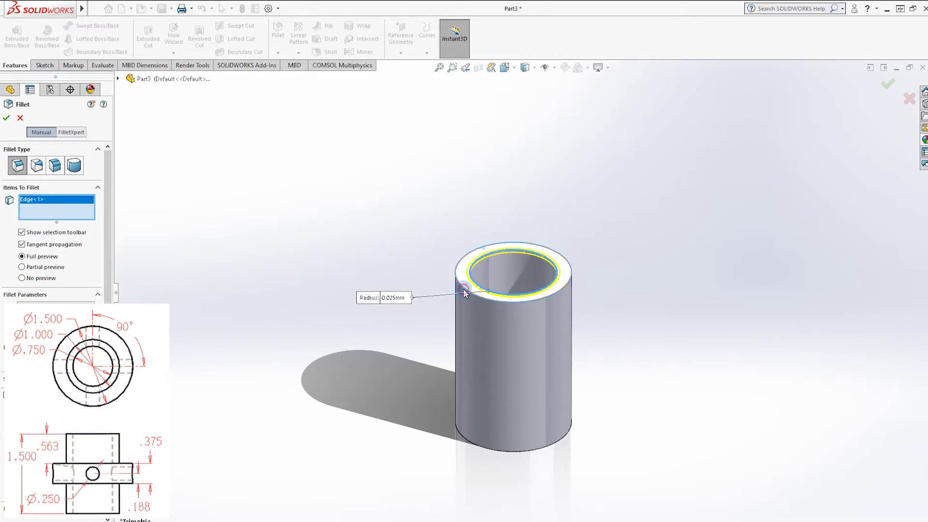
click(490, 452)
middle_drag(489, 452, 503, 400)
click(485, 388)
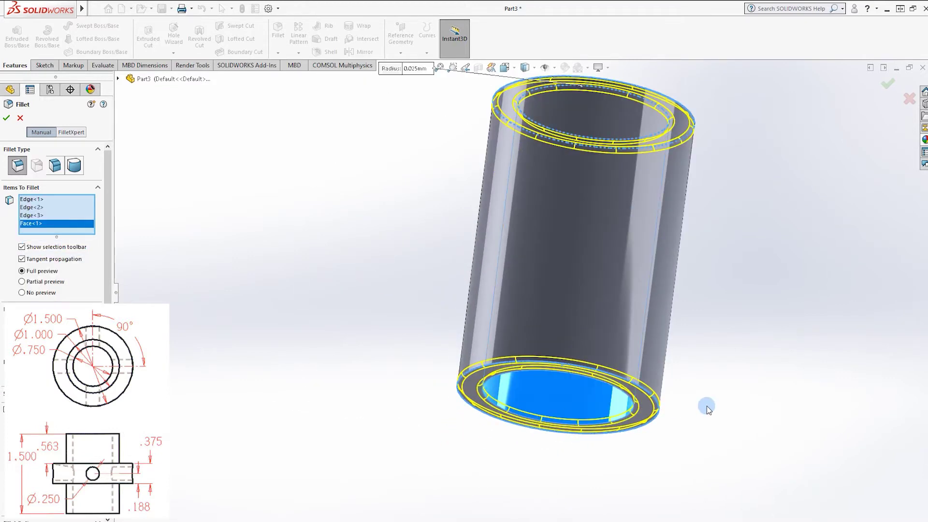
scroll(698, 370, up, 2)
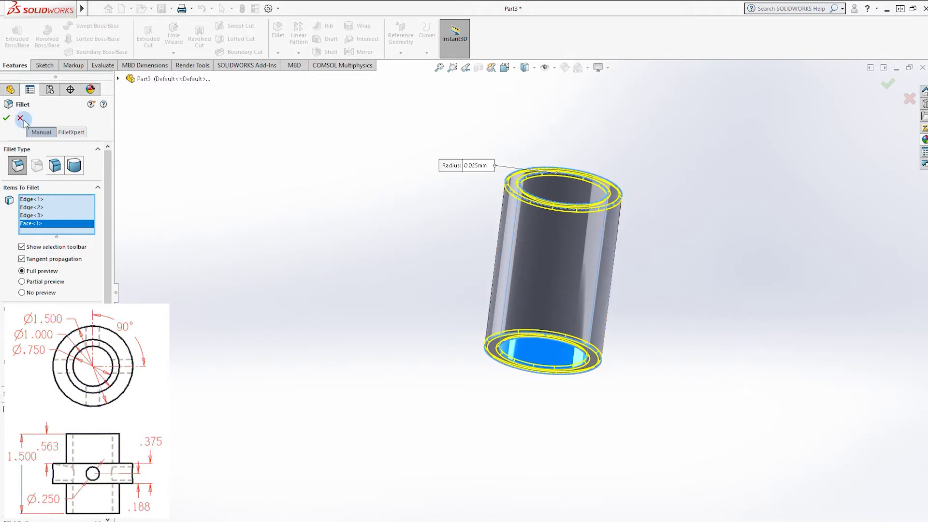
click(5, 118)
mouse_move(690, 162)
middle_down()
mouse_move(643, 245)
mouse_move(572, 180)
mouse_move(559, 193)
mouse_move(570, 216)
middle_up()
scroll(509, 324, down, 3)
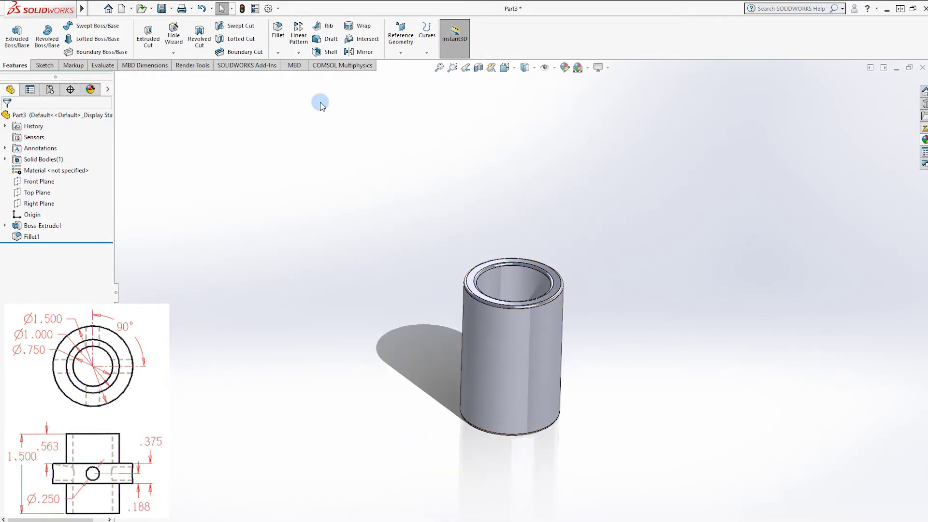
Create a reference plane midway between the tube's two flat end faces
click(401, 49)
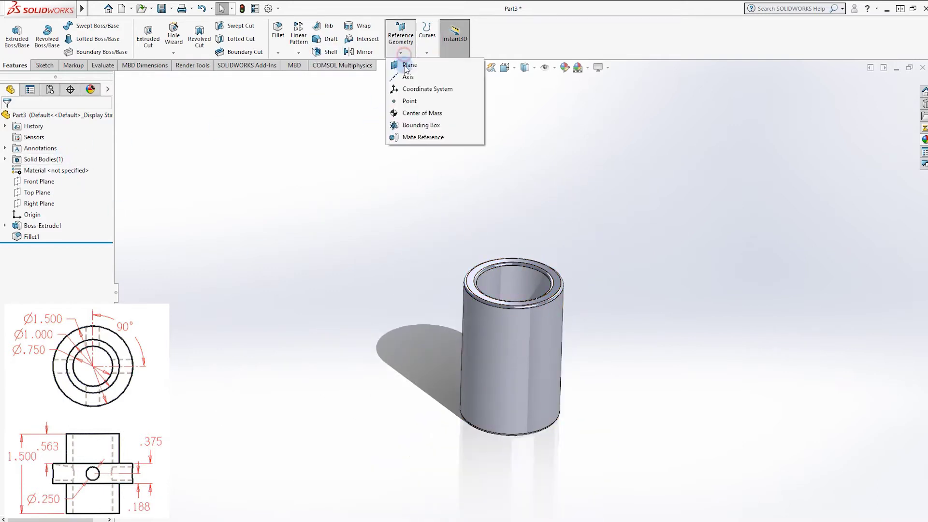
click(409, 65)
click(491, 282)
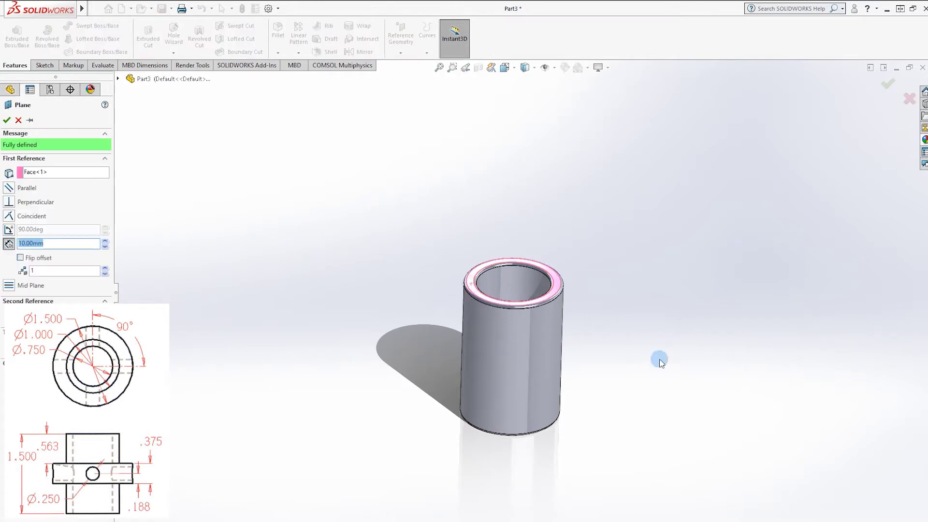
middle_drag(659, 361, 445, 404)
scroll(465, 340, up, 3)
click(465, 340)
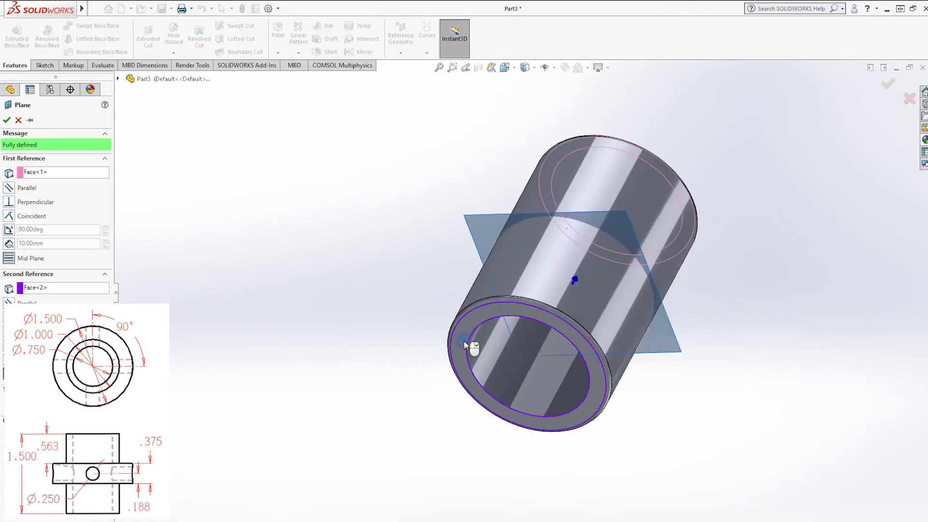
middle_drag(704, 301, 814, 187)
click(888, 85)
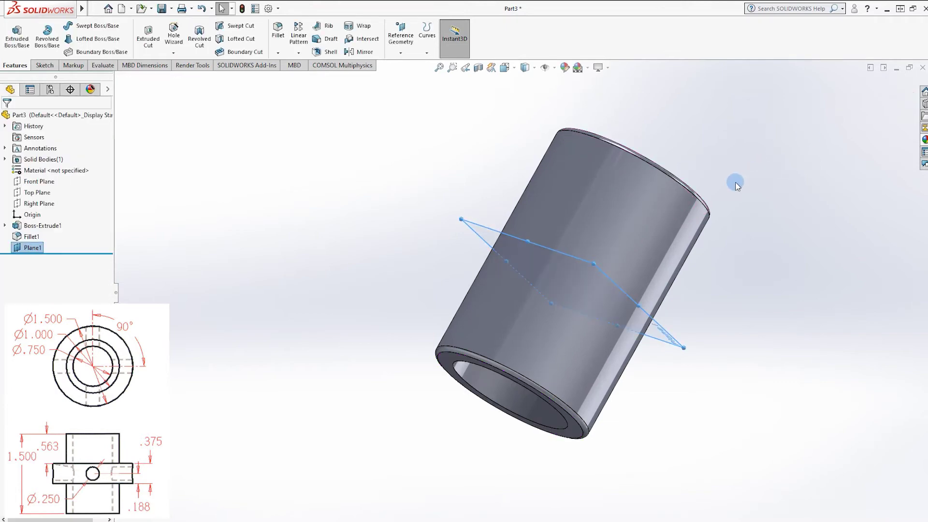
Start a sketch on the mid-plane and draw a circle about 1.3 mm in diameter centred on the origin, outside the tube
middle_drag(735, 181, 769, 338)
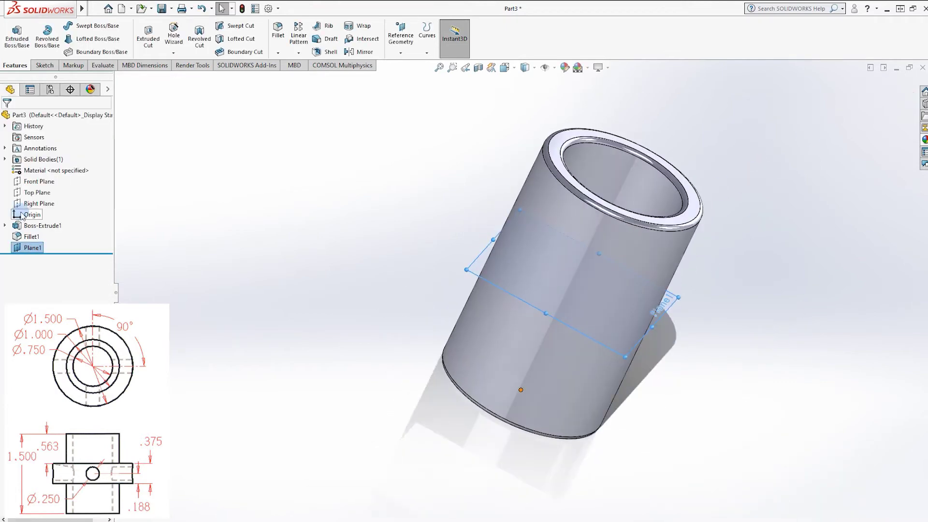
right_click(25, 250)
click(30, 225)
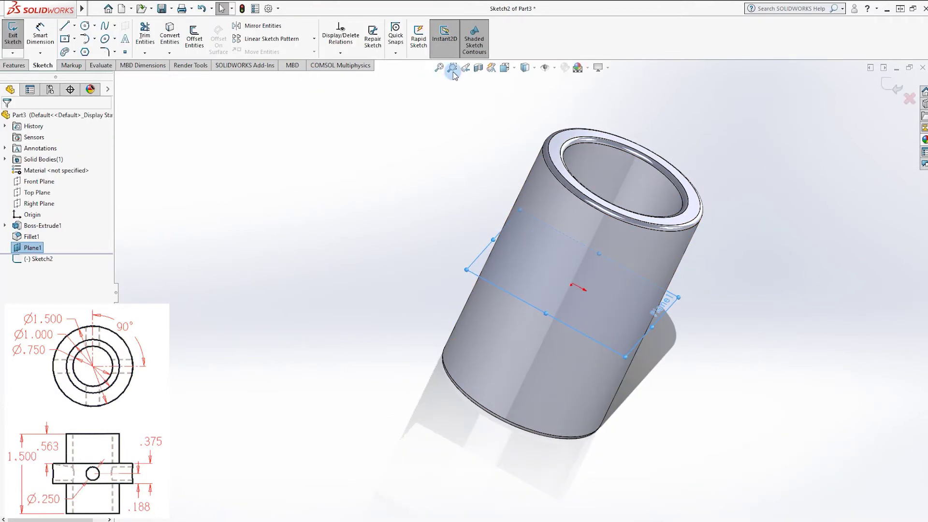
click(492, 67)
click(543, 127)
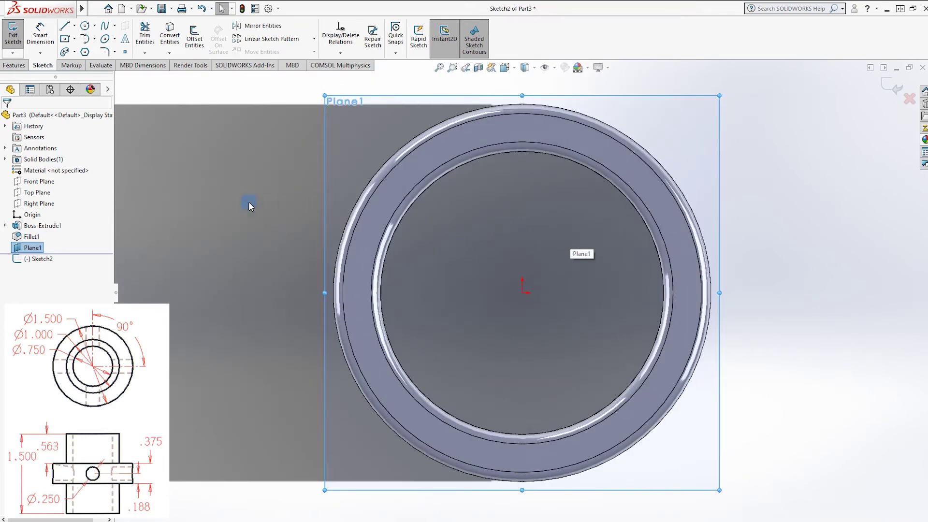
key(z)
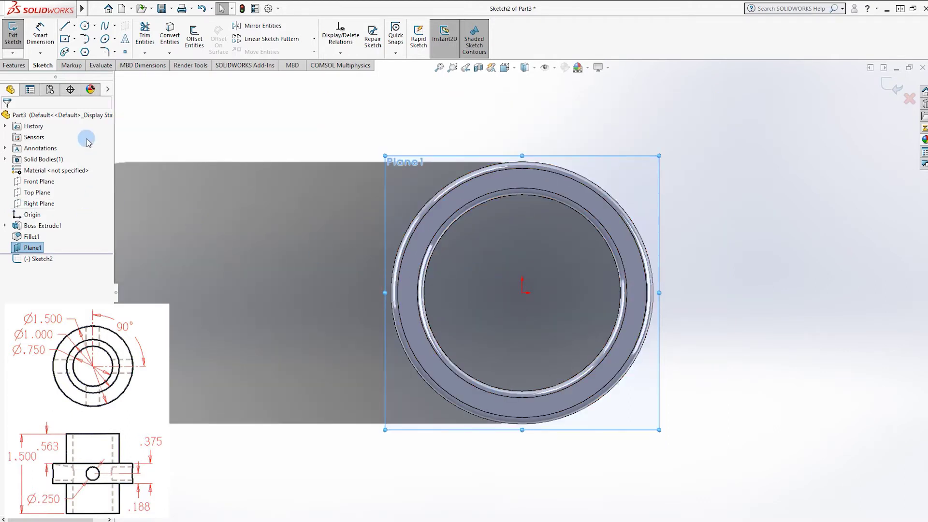
click(85, 25)
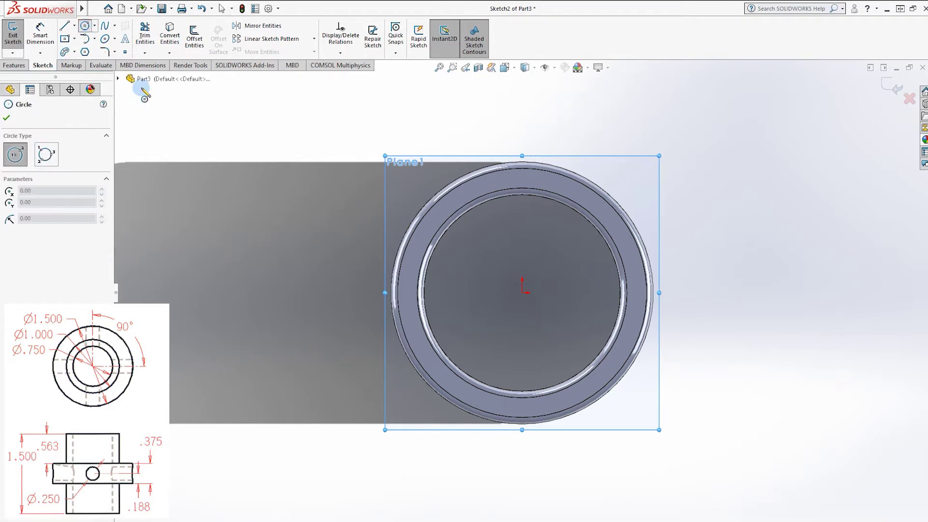
click(522, 294)
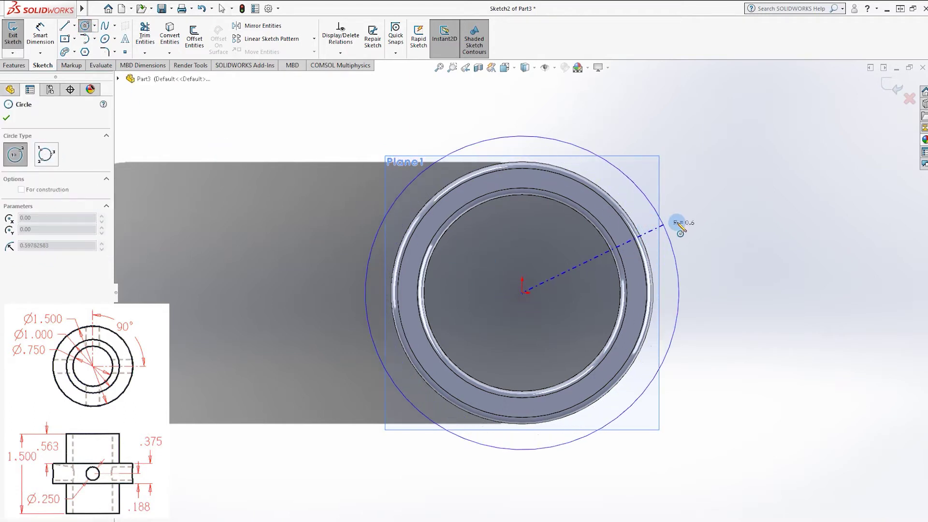
click(677, 224)
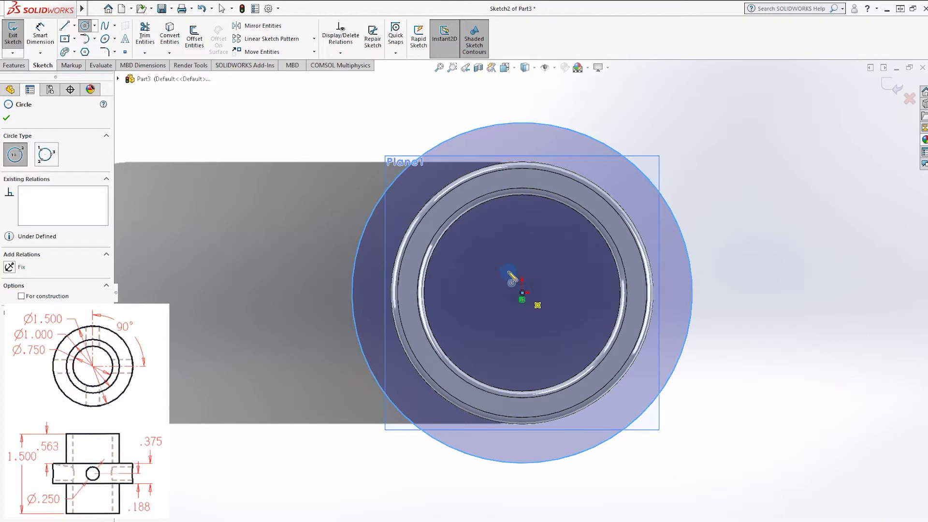
Convert the tube's outer circular edge into a sketch circle
click(169, 35)
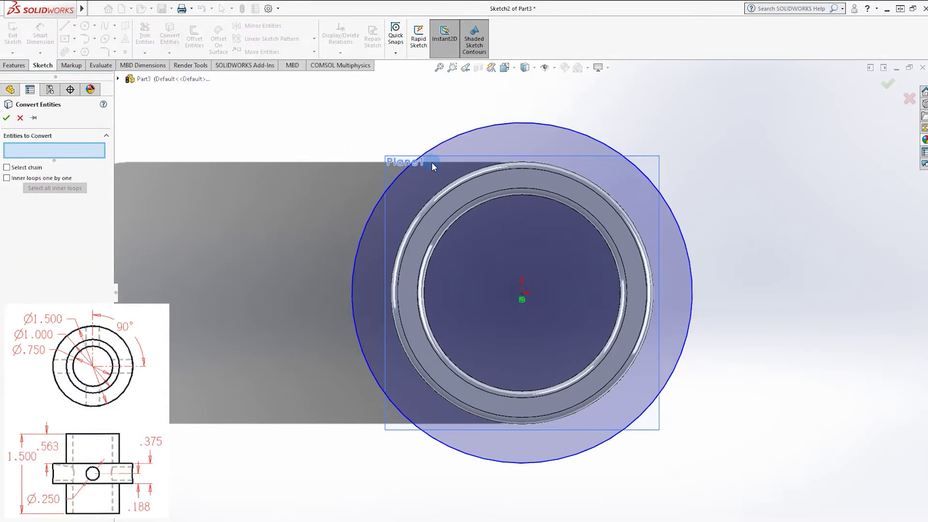
click(446, 188)
click(6, 118)
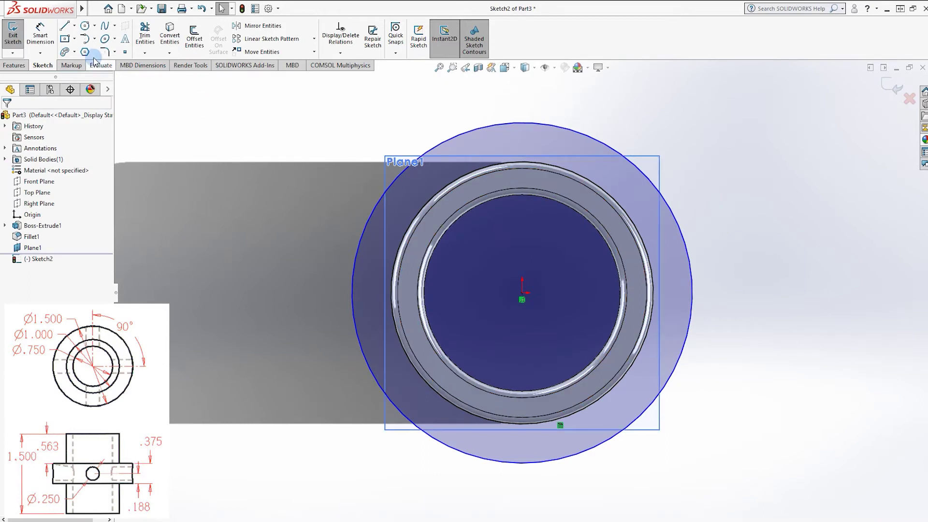
Dimension the large outer circle around the tube with a diameter of 1.5 mm
click(43, 32)
click(287, 162)
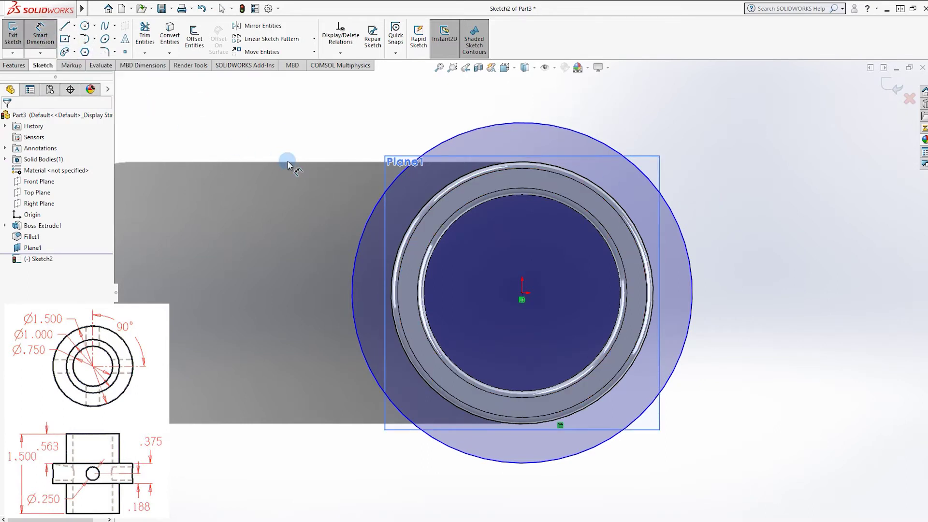
click(375, 207)
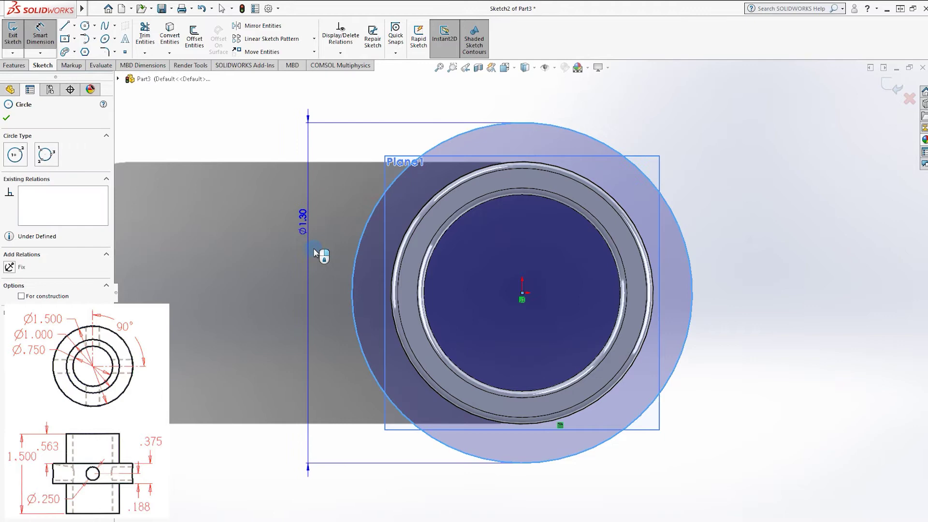
click(315, 274)
text(1.5)
key(Return)
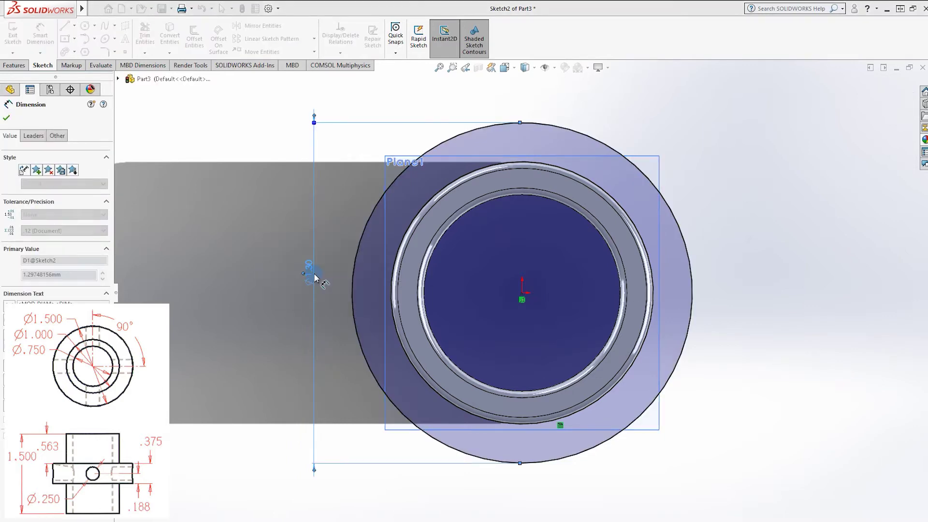
Extrude the ring-shaped region between the two sketch circles as a Mid Plane boss with a depth of 0.375 mm, merged with the tube
click(15, 66)
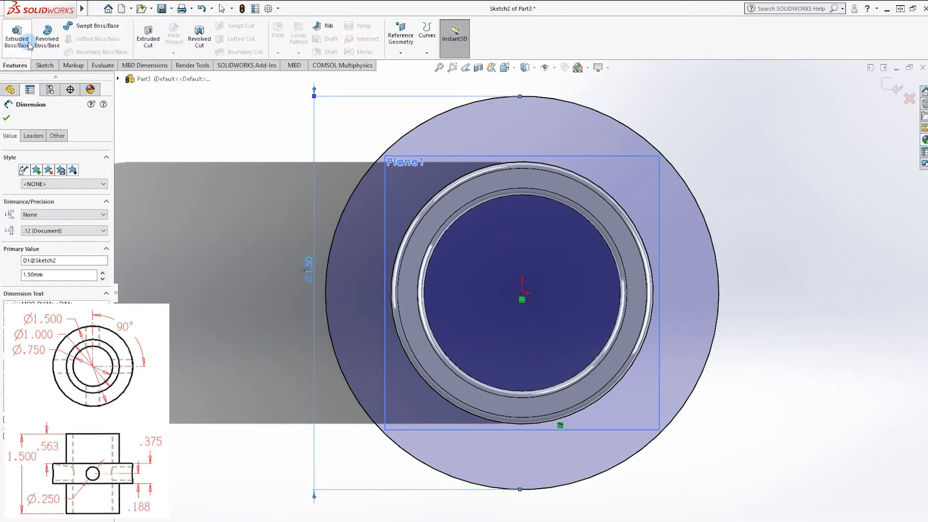
click(18, 43)
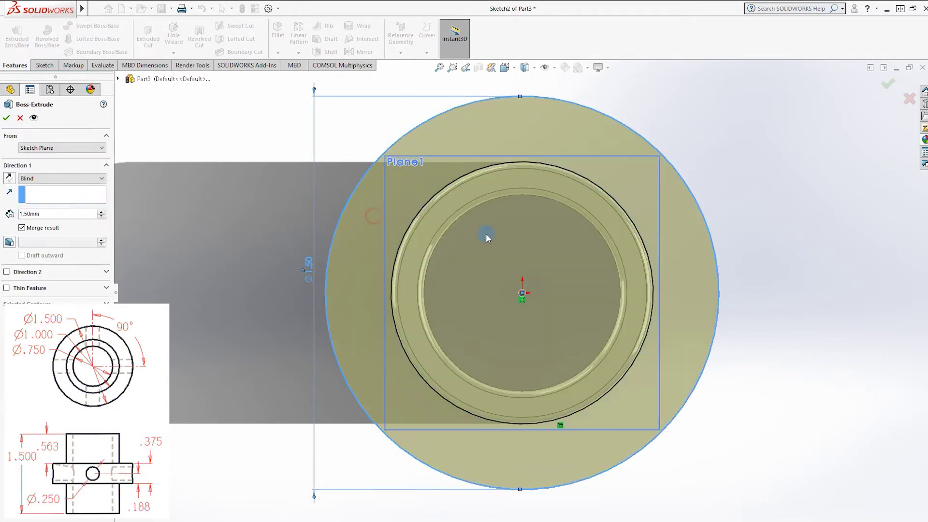
click(579, 278)
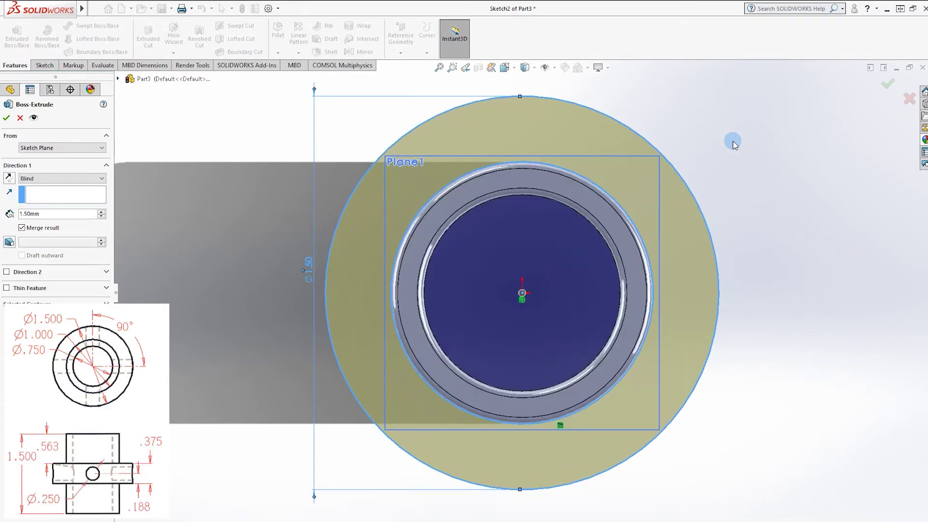
middle_drag(731, 141, 742, 201)
key(f)
click(36, 178)
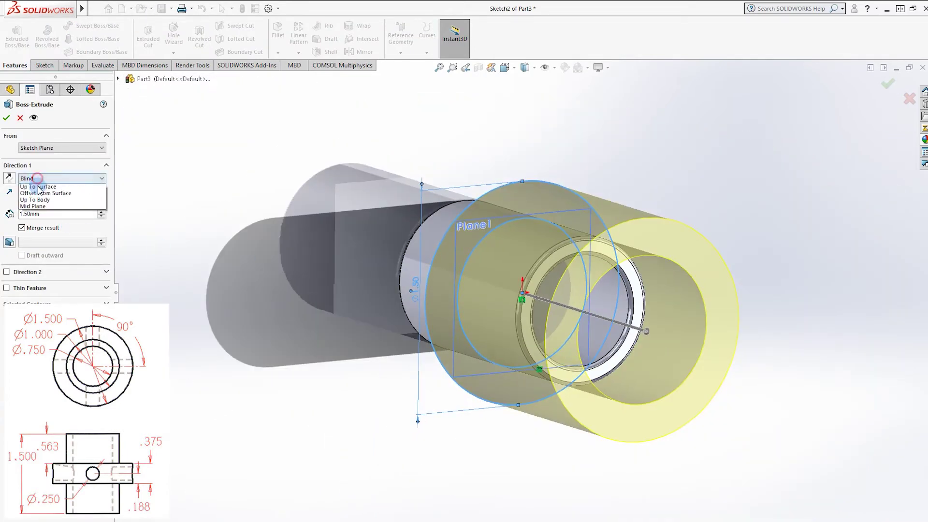
click(38, 227)
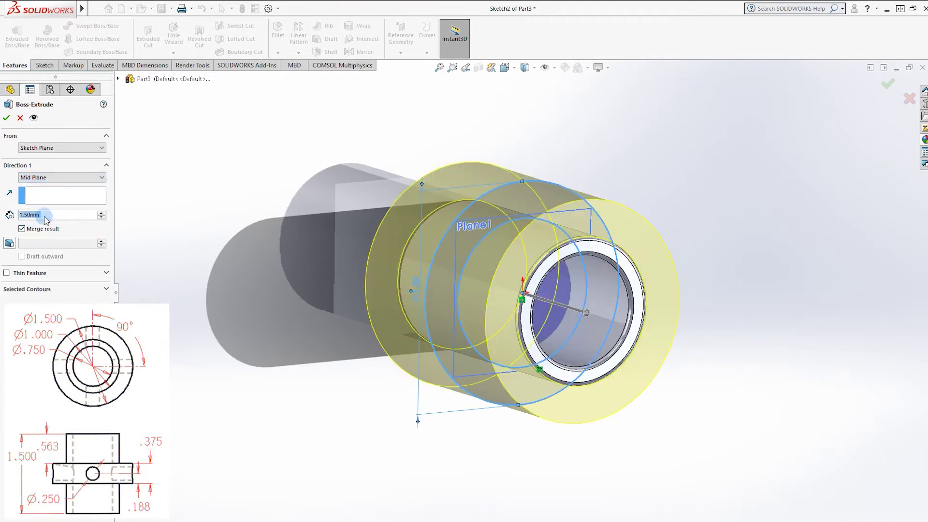
text(.375)
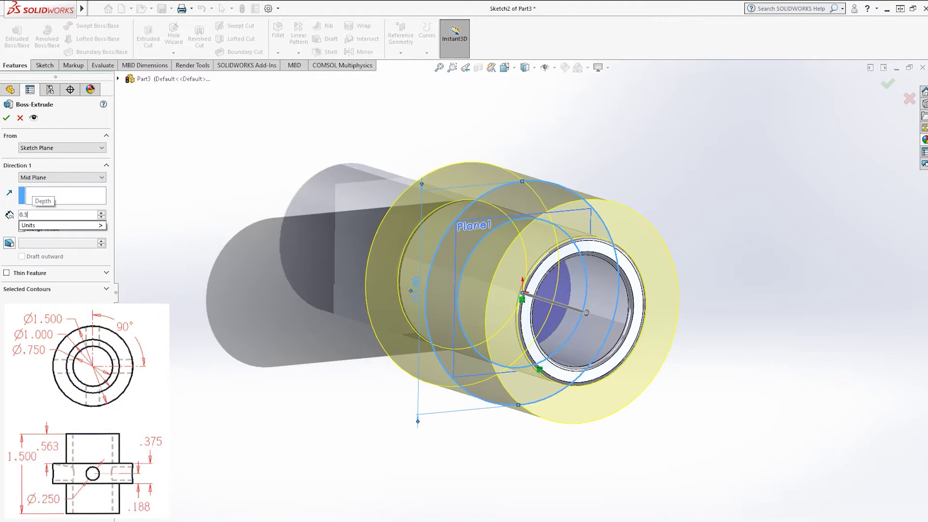
key(Return)
middle_drag(574, 144, 756, 97)
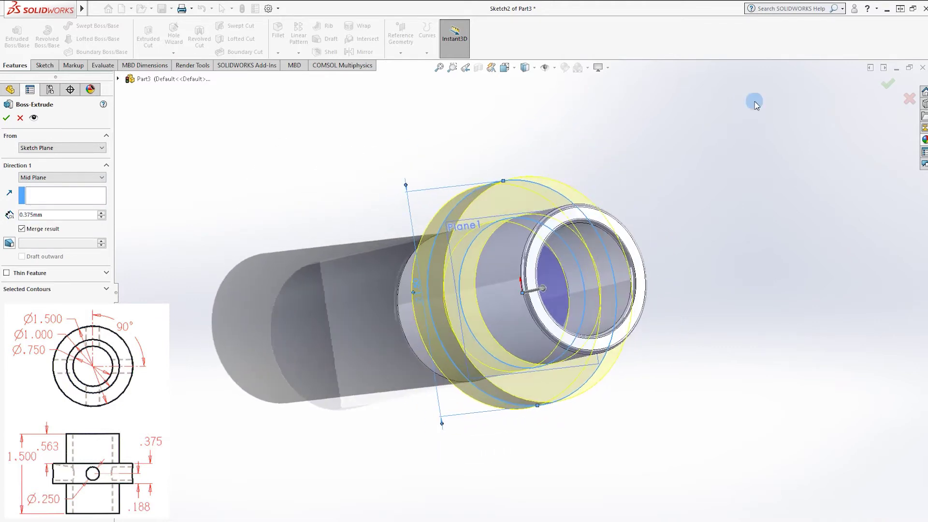
click(889, 88)
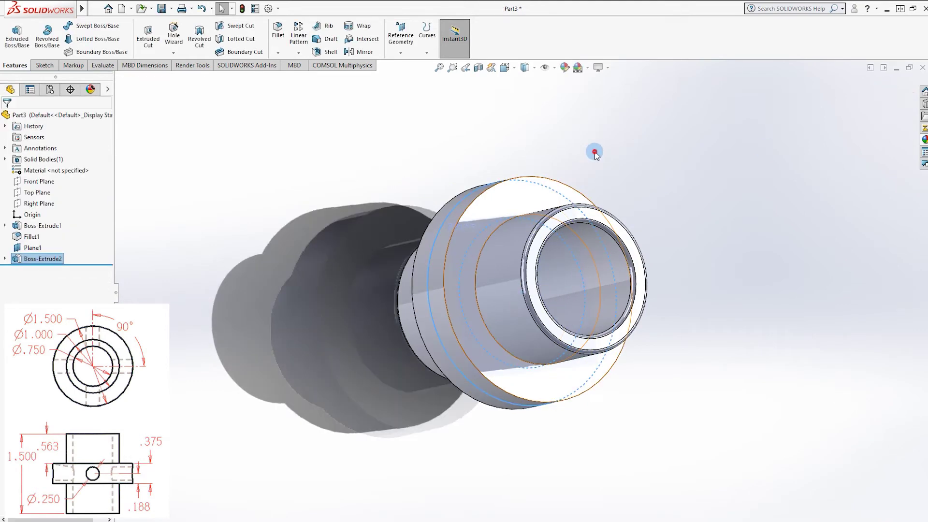
middle_drag(595, 150, 587, 162)
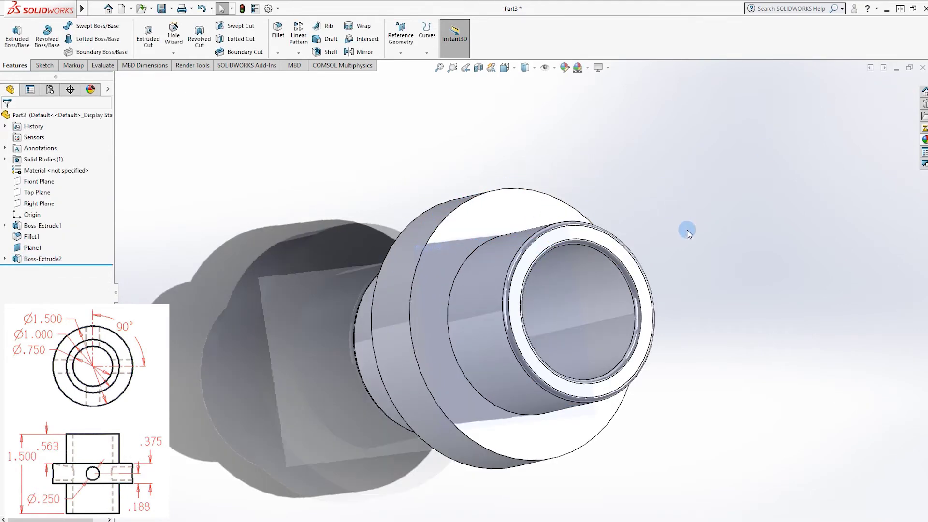
scroll(464, 264, down, 2)
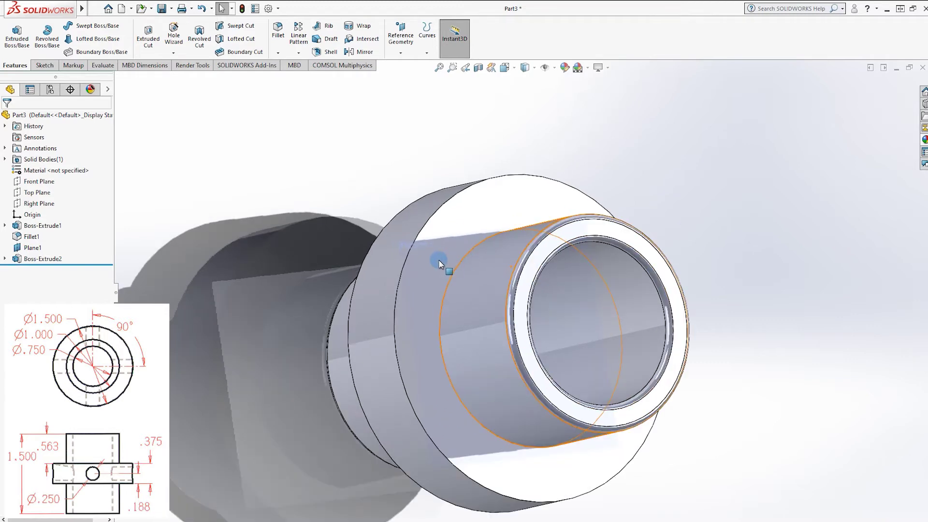
click(391, 266)
click(779, 166)
mouse_move(501, 208)
middle_down()
mouse_move(599, 149)
mouse_move(635, 161)
mouse_move(625, 160)
middle_up()
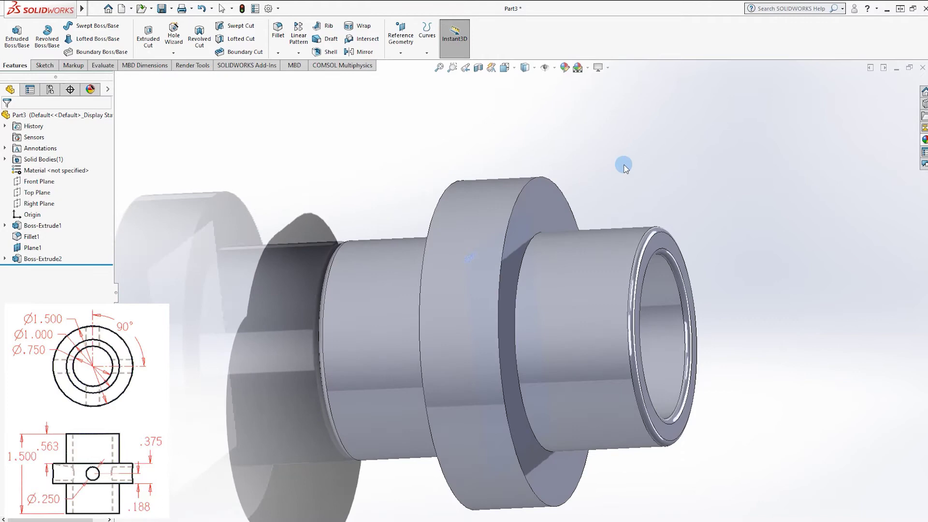
click(486, 275)
key(Escape)
right_click(437, 336)
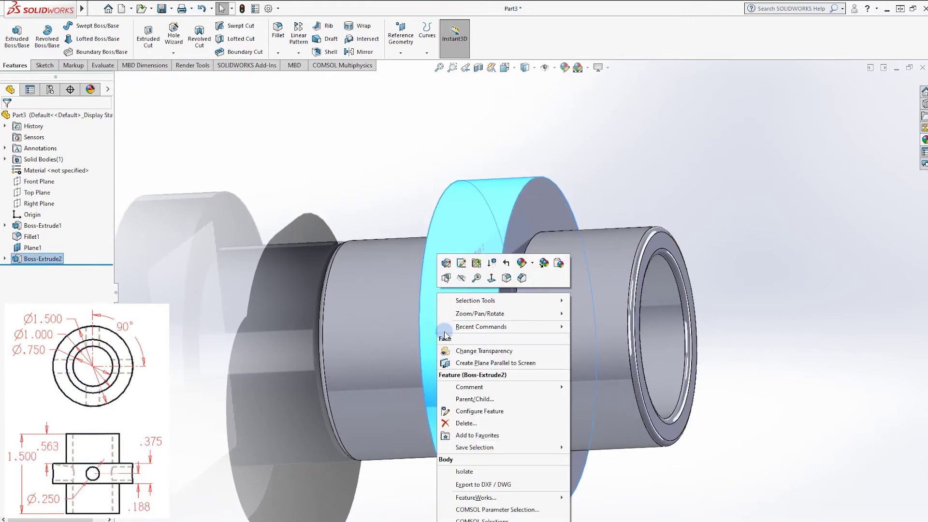
middle_drag(590, 192, 560, 193)
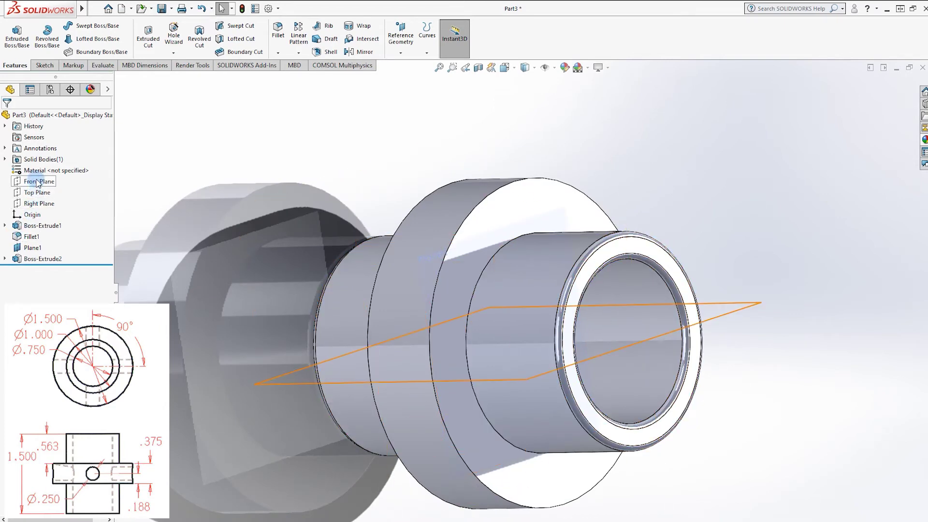
click(42, 205)
right_click(42, 205)
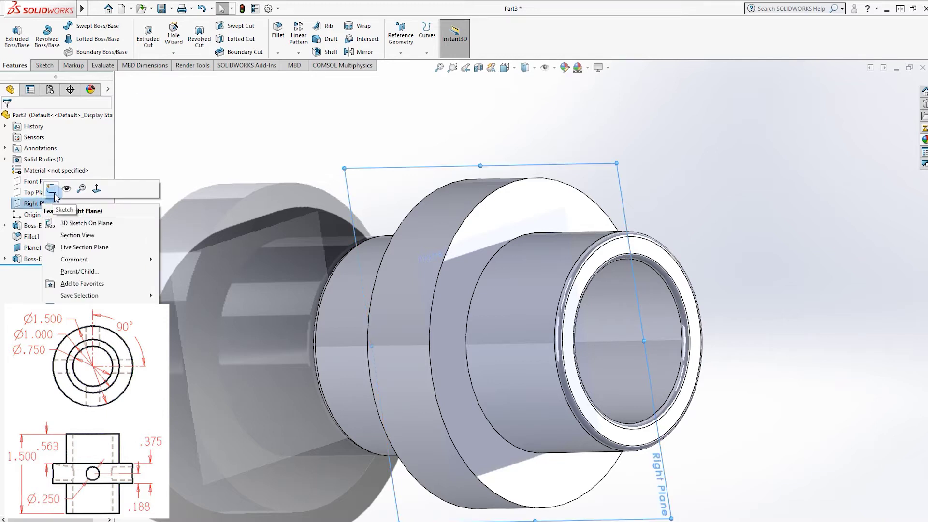
click(659, 184)
middle_drag(658, 183, 666, 201)
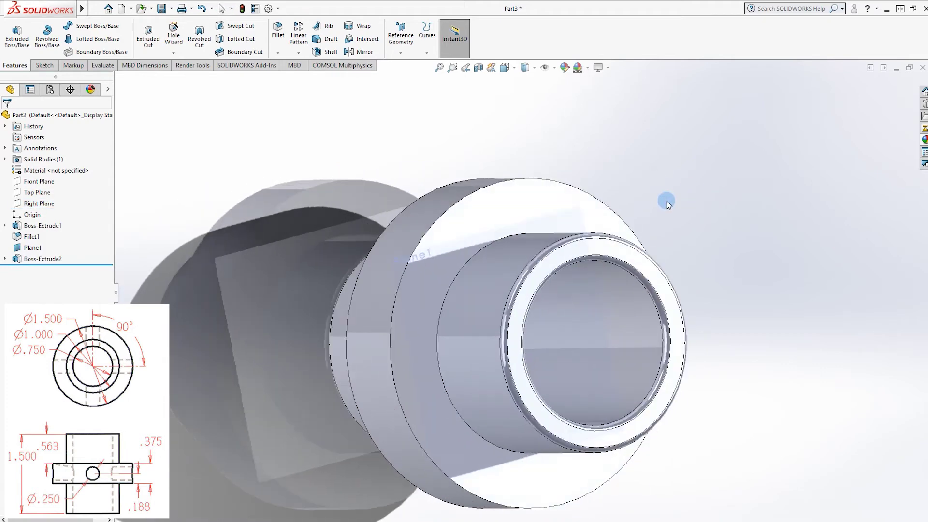
Start a new offset reference plane with the Right Plane as its first reference
click(401, 52)
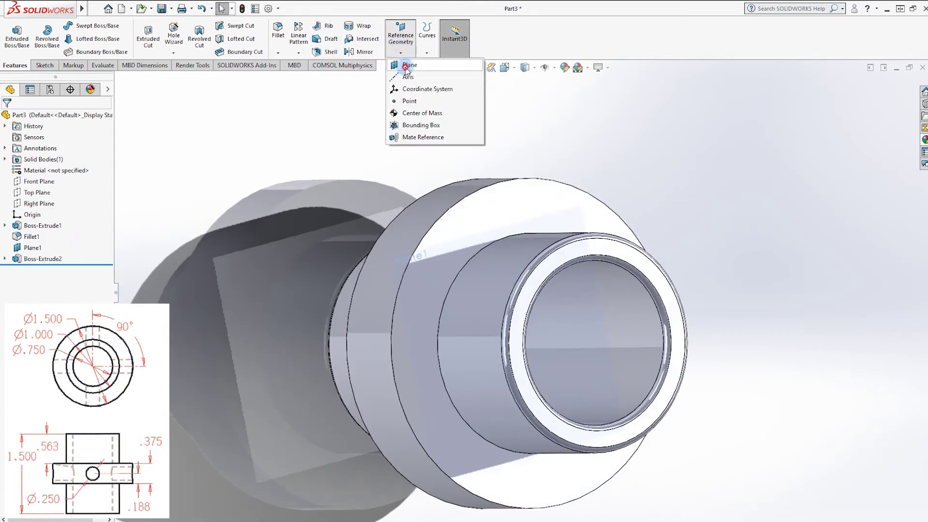
click(406, 68)
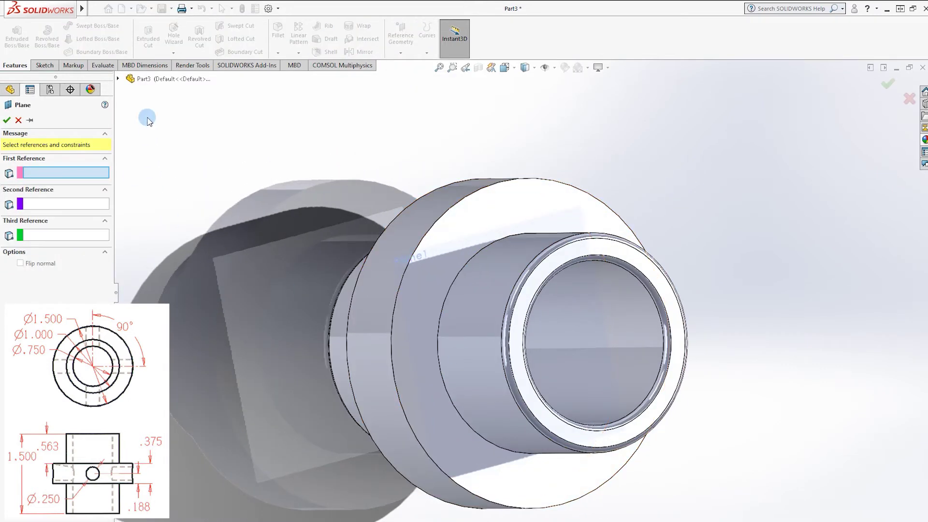
click(118, 78)
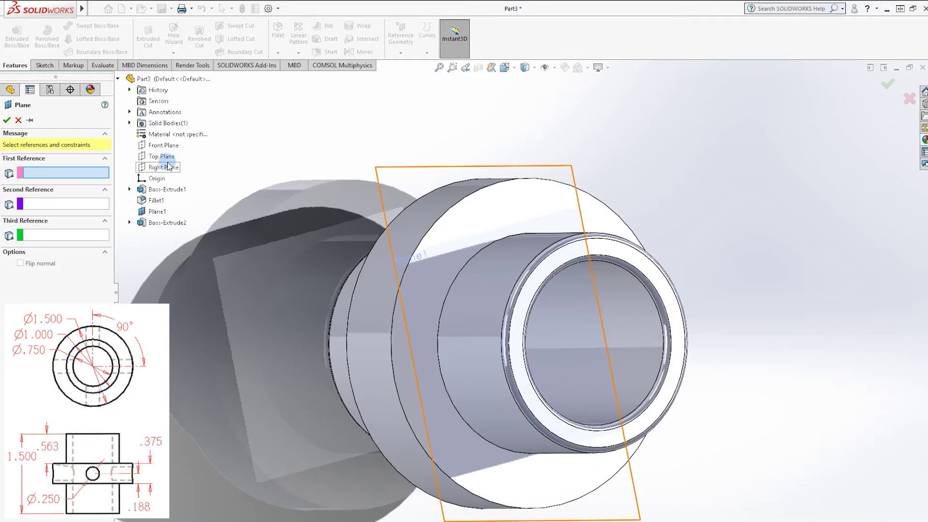
click(168, 167)
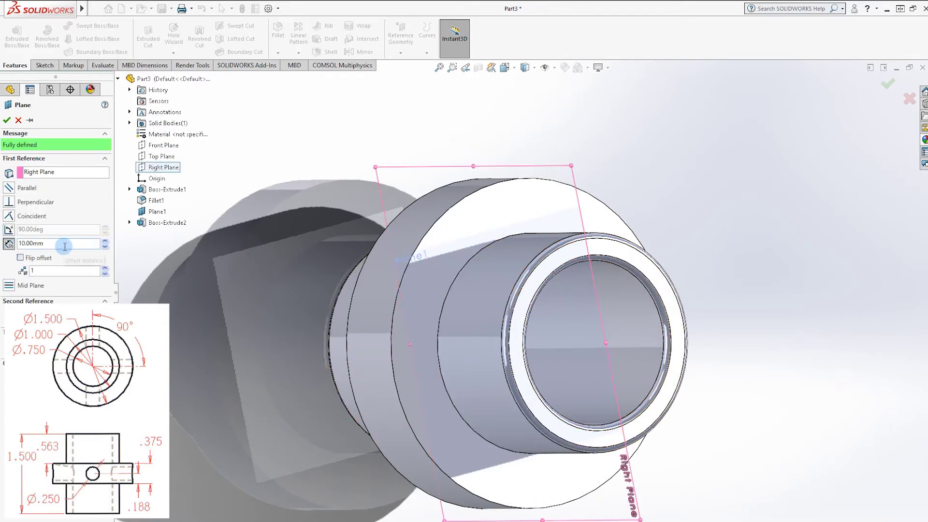
middle_drag(676, 235, 473, 253)
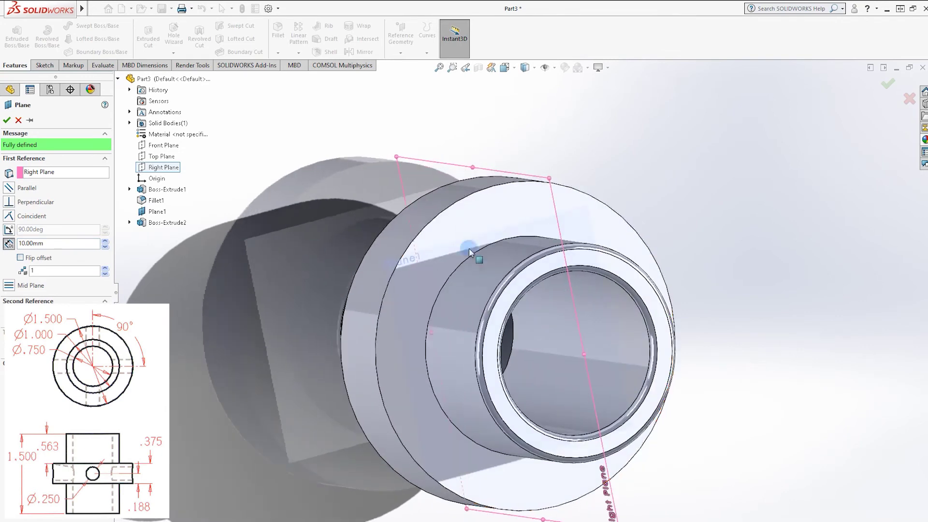
Set the new plane's offset distance to 50 mm
double_click(48, 244)
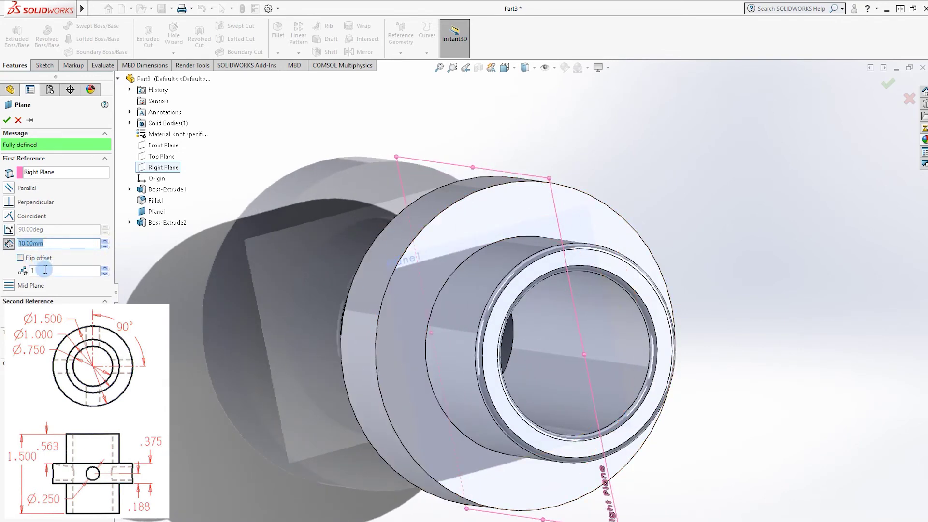
text(50)
key(Return)
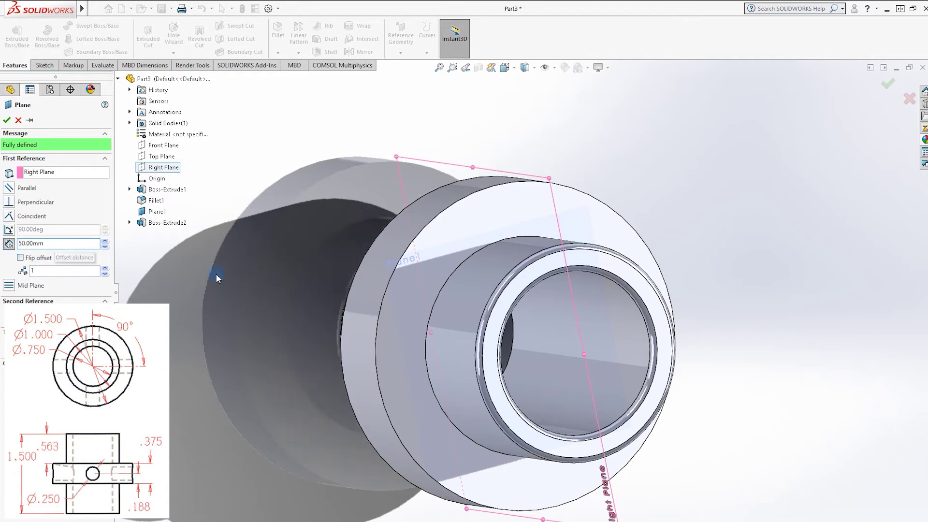
scroll(216, 278, up, 4)
Set the offset distance from the Right Plane to 0.75 mm and create the plane
click(52, 244)
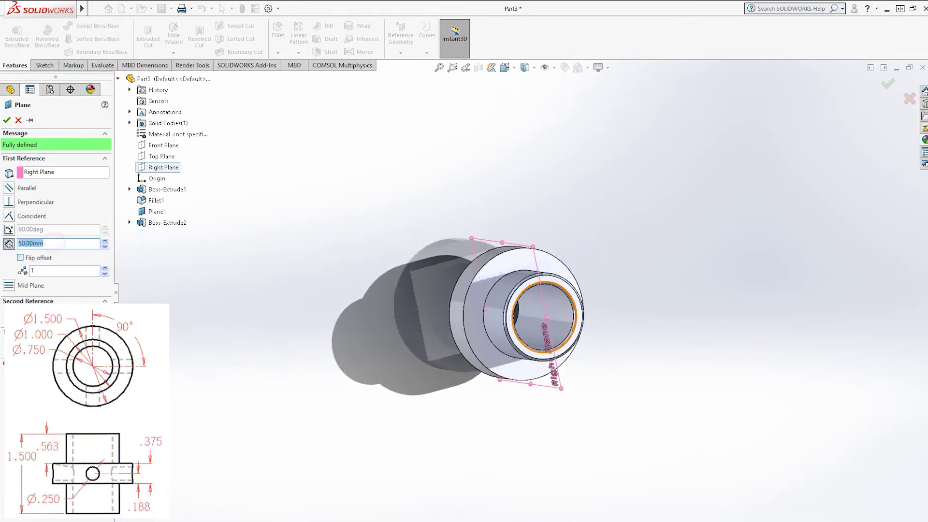
text(1.5)
key(Return)
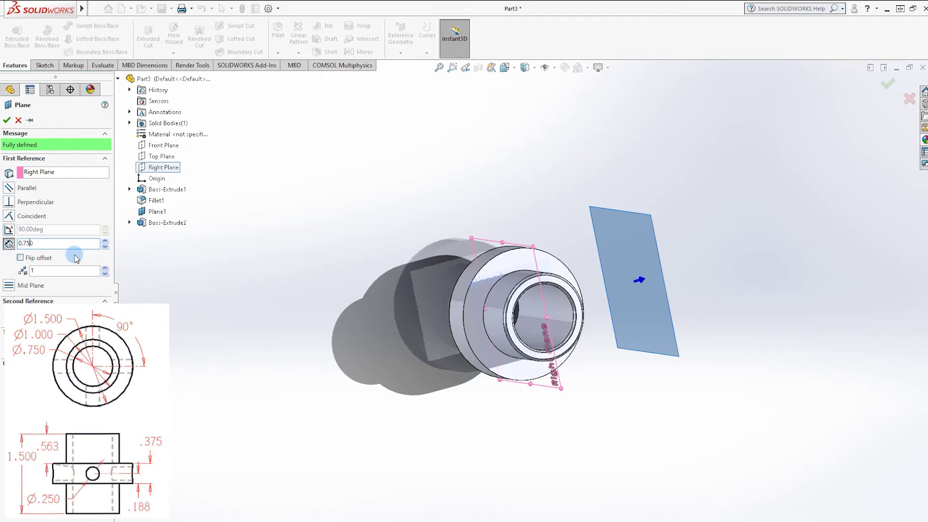
click(6, 119)
Start a sketch on the new offset plane, viewed normal, and draw a circle about 0.13 mm in diameter centred on the collar
middle_drag(622, 288, 464, 297)
click(32, 270)
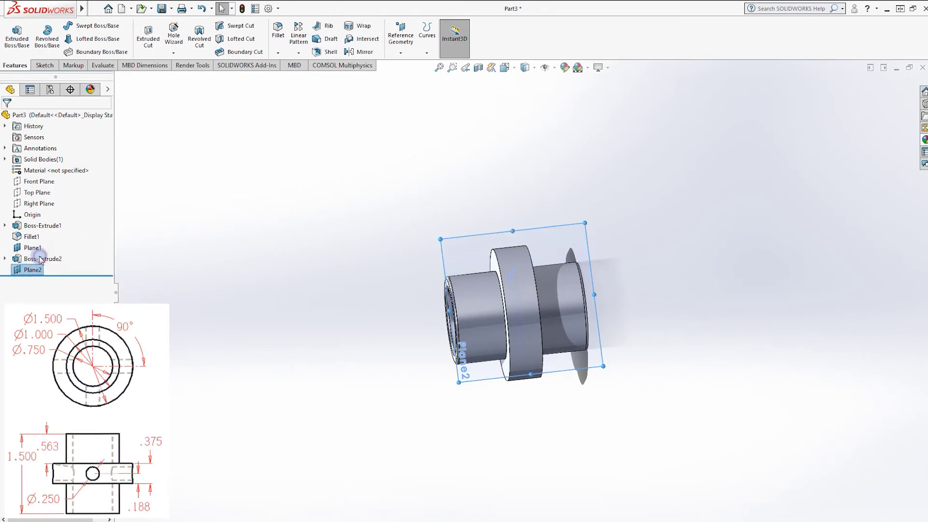
click(40, 256)
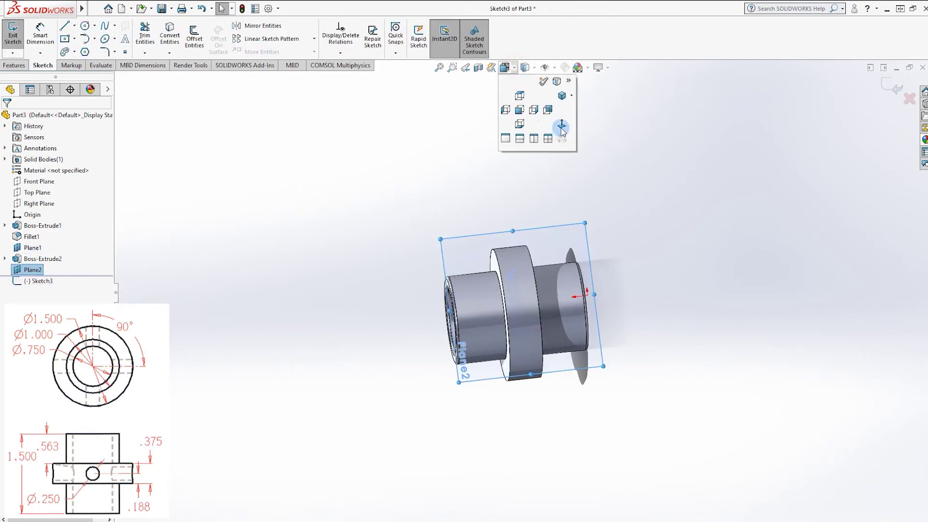
click(562, 128)
click(770, 223)
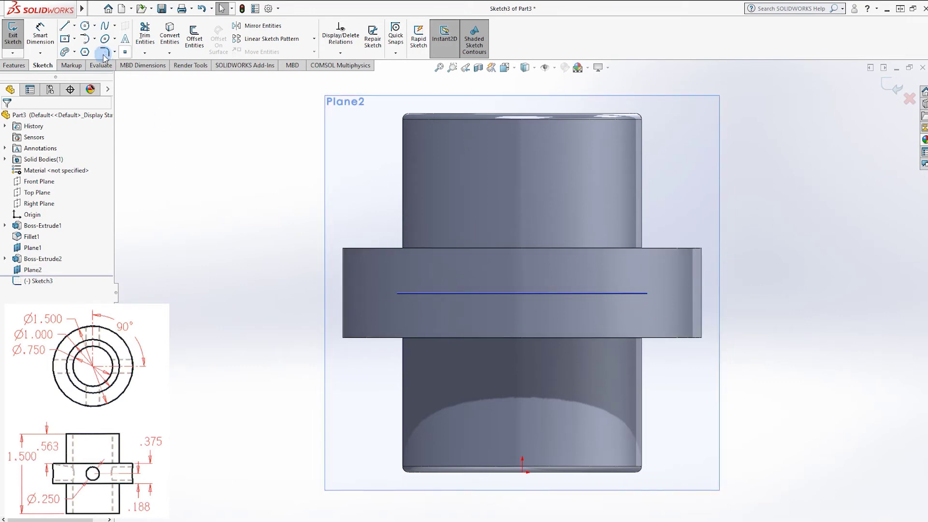
click(85, 27)
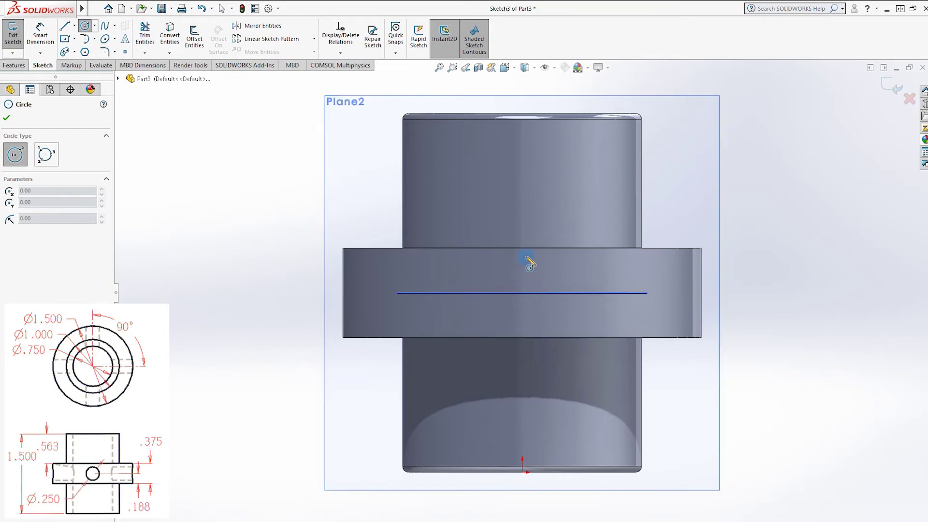
click(522, 293)
click(533, 282)
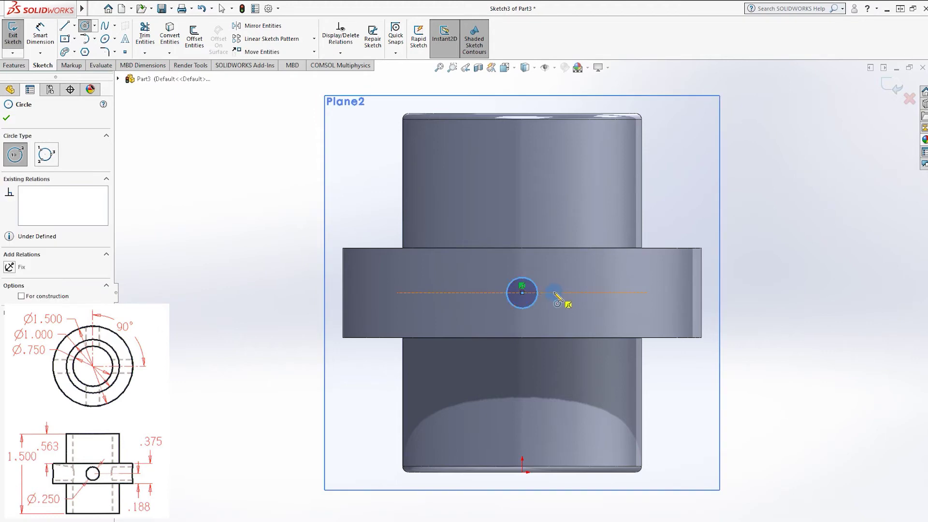
Dimension the small circle on the collar with a diameter of 0.25 mm
key(d)
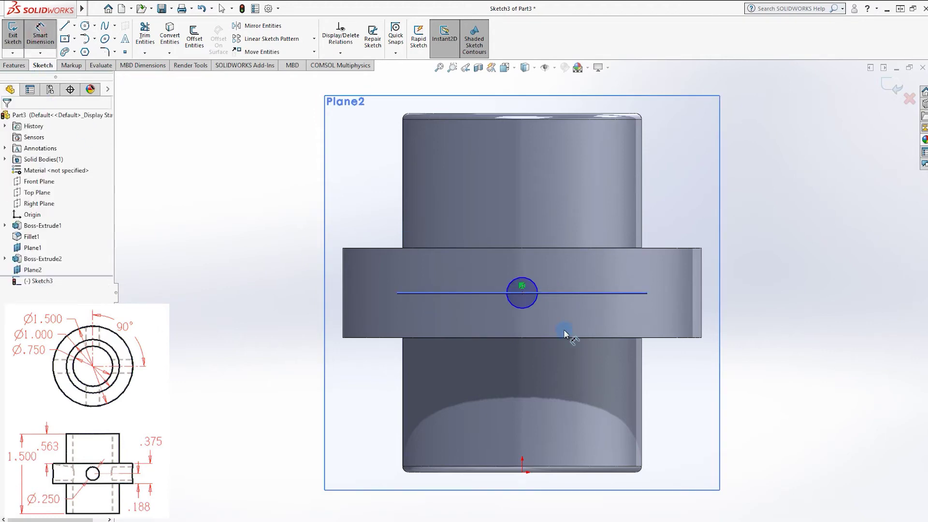
click(536, 302)
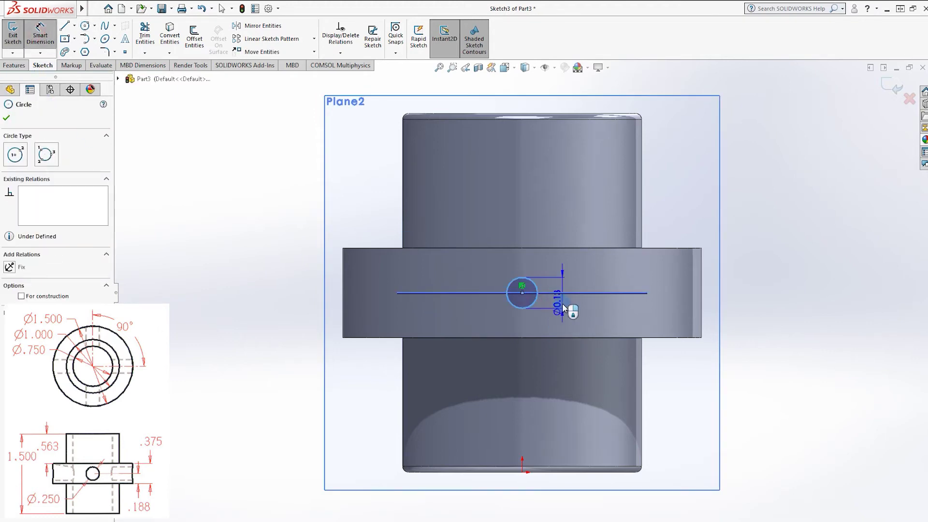
click(576, 271)
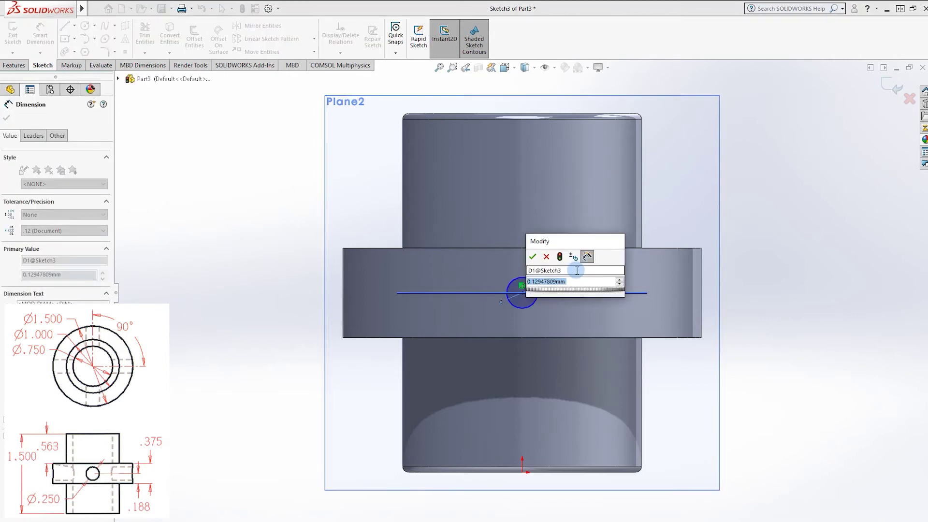
text(0.25)
key(Return)
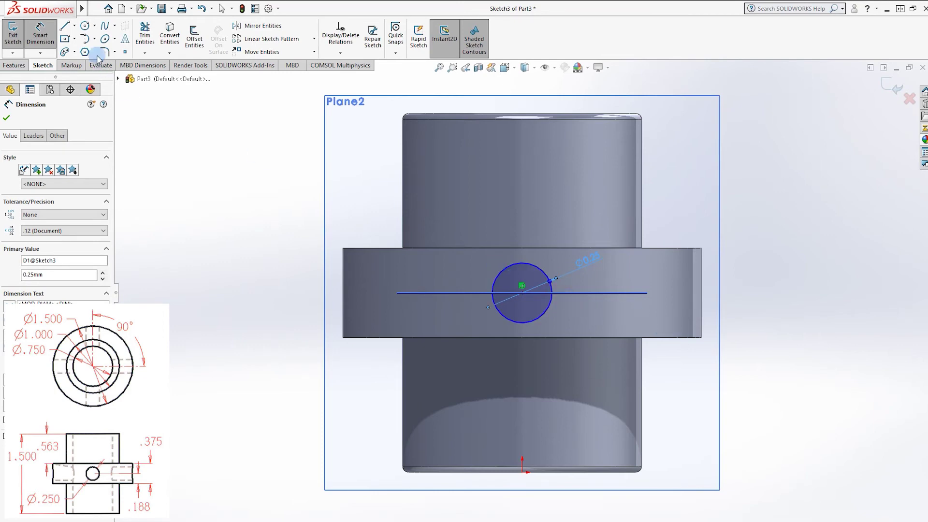
Extrude-cut the 0.25 mm circle into the collar with a Blind depth of 0.75 mm
click(15, 66)
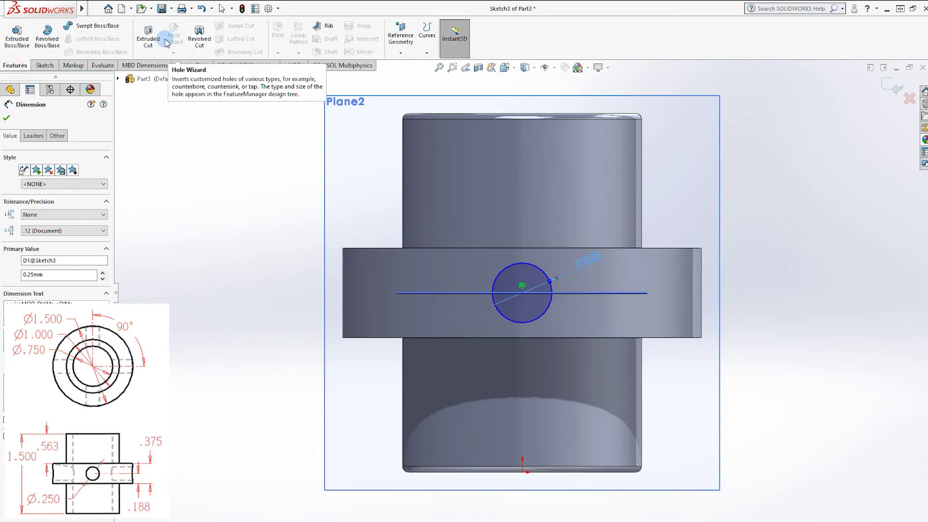
click(160, 35)
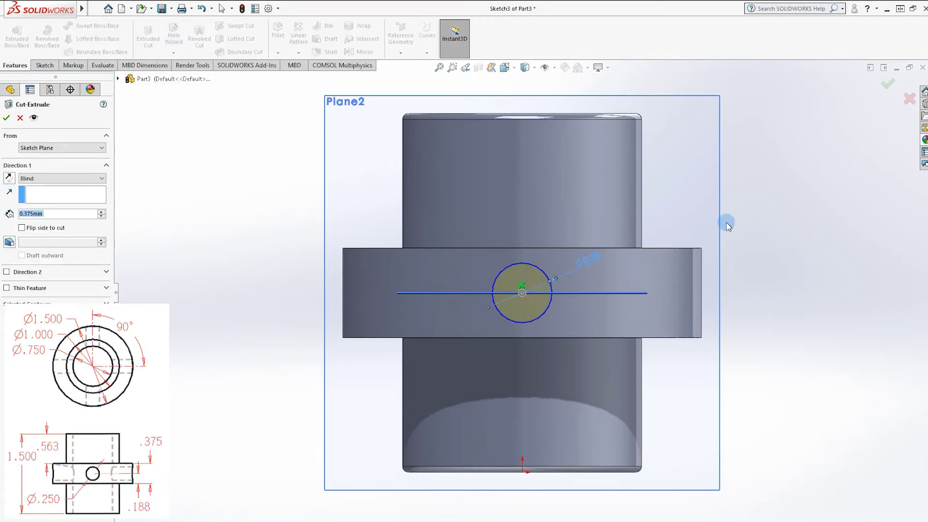
click(53, 243)
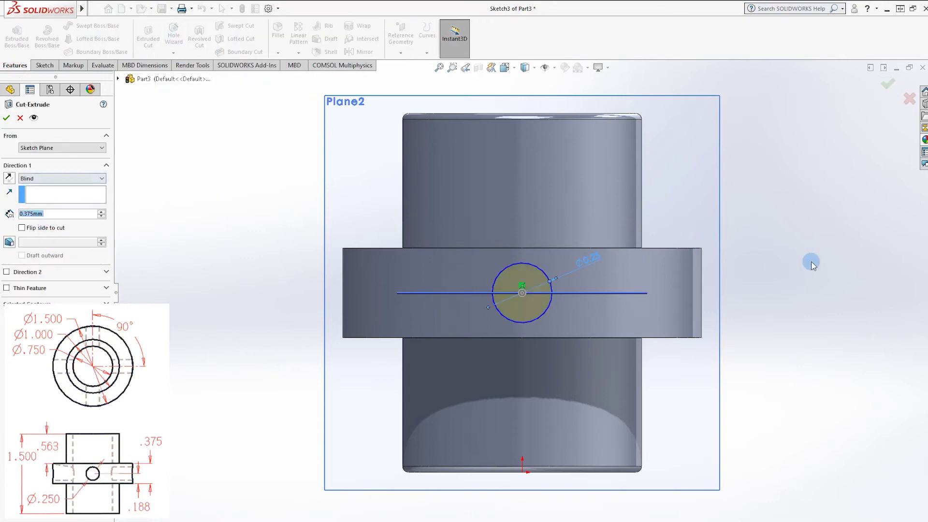
click(85, 200)
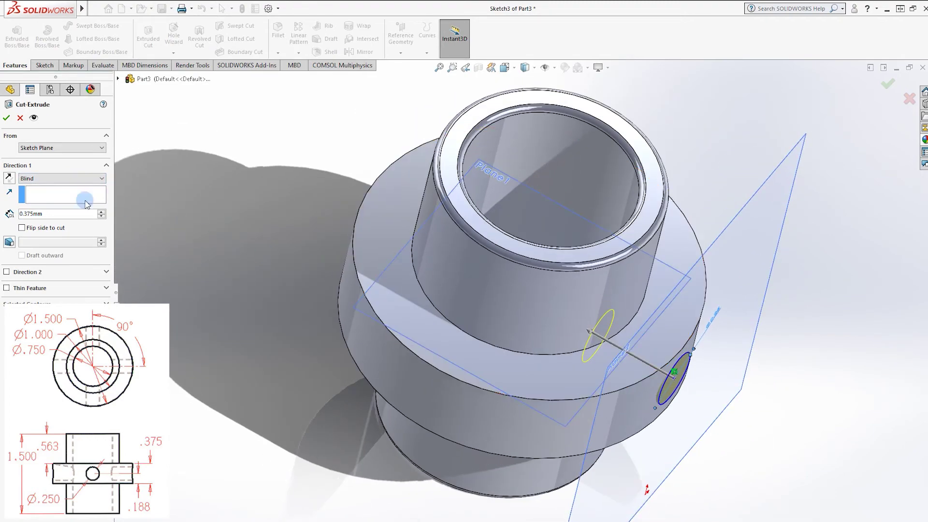
text(0.75)
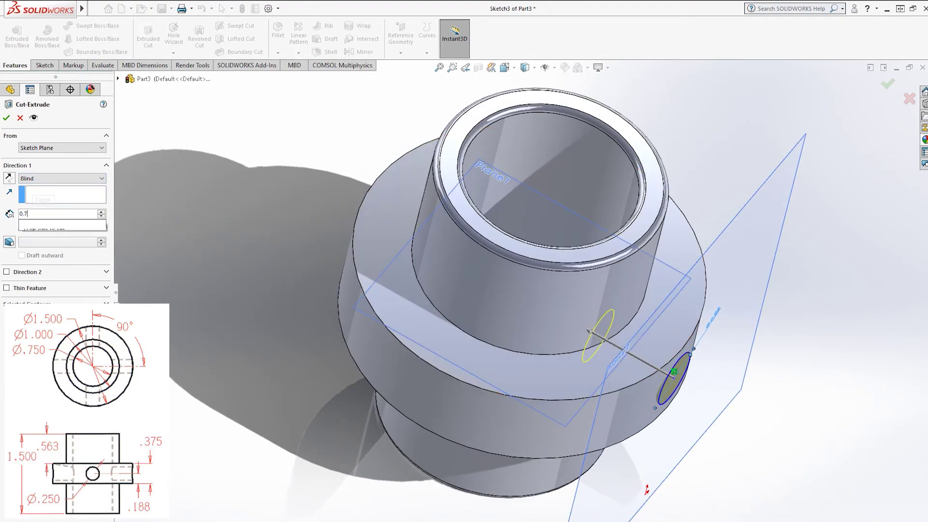
key(Return)
click(889, 85)
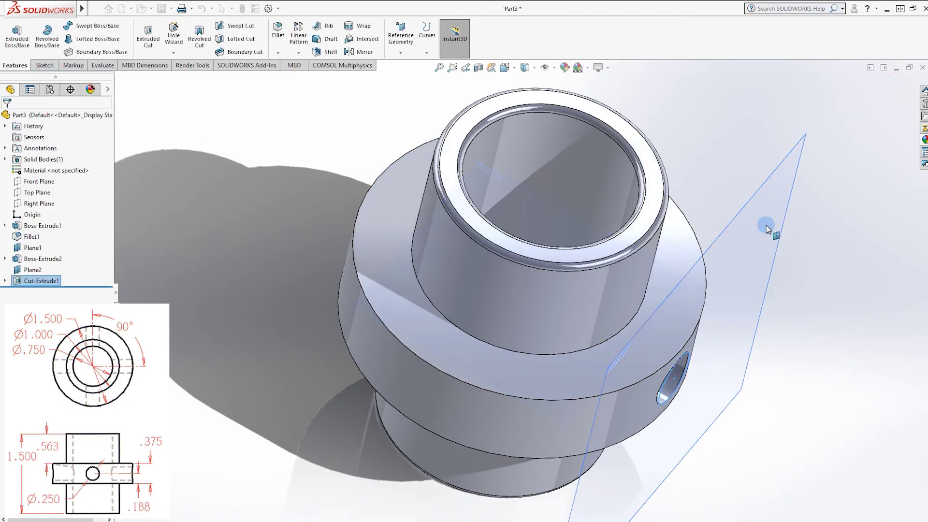
Start a circular pattern around the collar's circular outer edge and select the radial hole cut as the feature to repeat
middle_drag(820, 270, 828, 209)
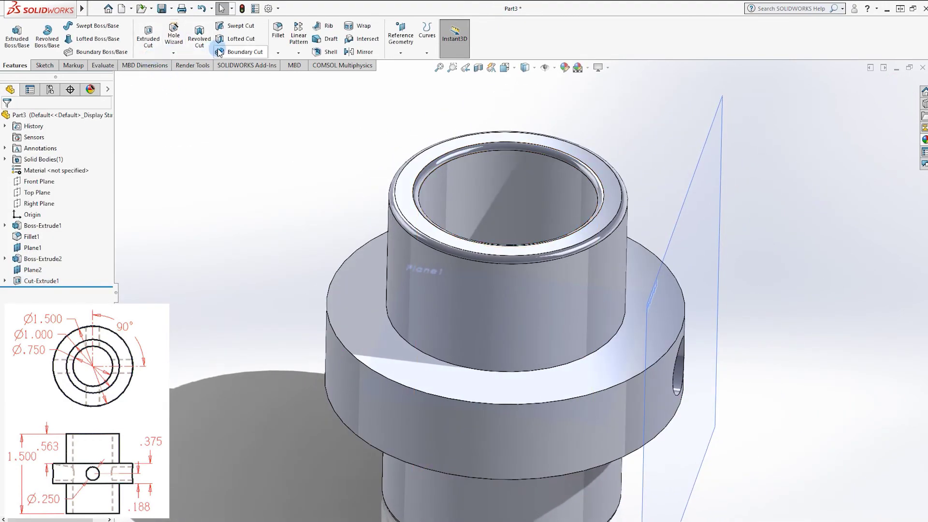
click(304, 51)
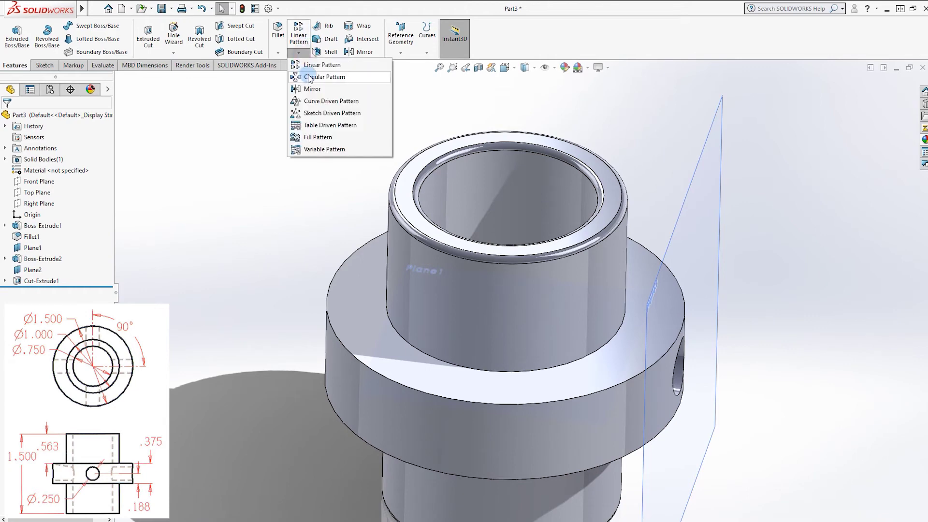
click(301, 76)
click(60, 149)
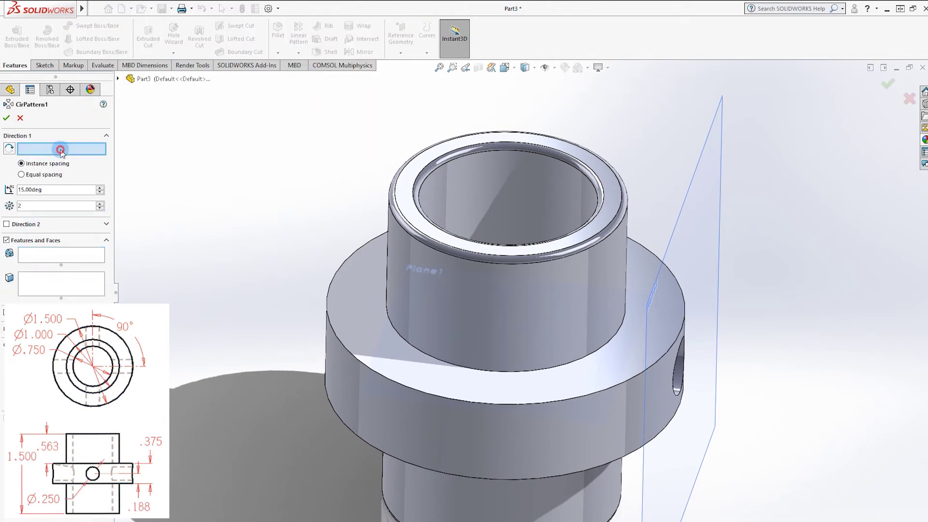
click(467, 393)
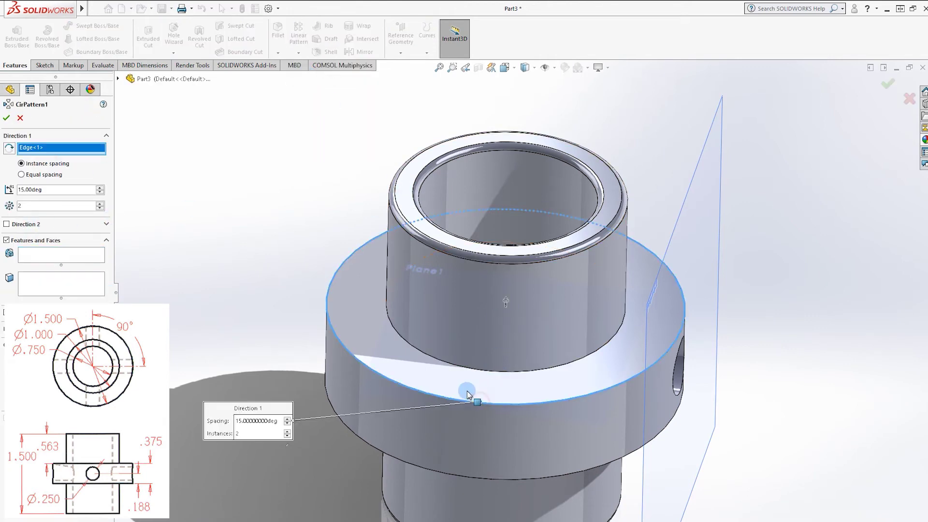
click(56, 256)
click(118, 79)
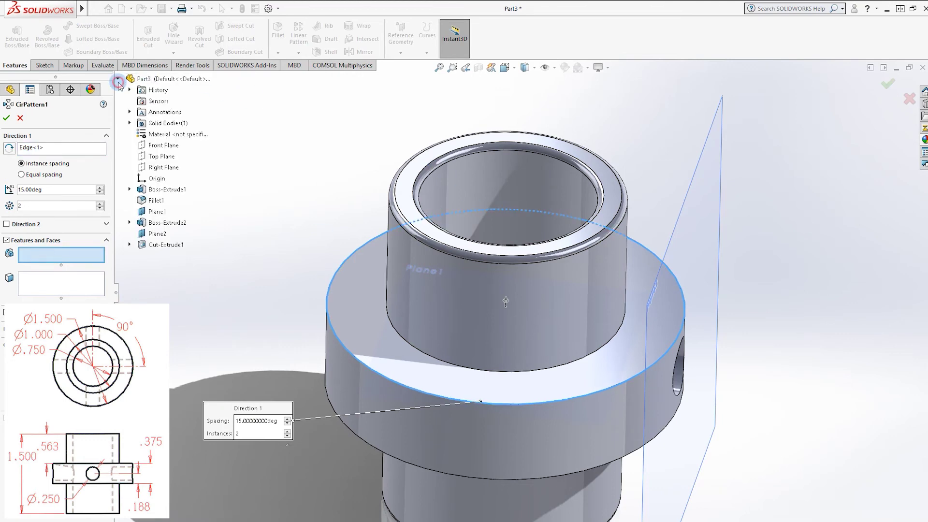
click(161, 246)
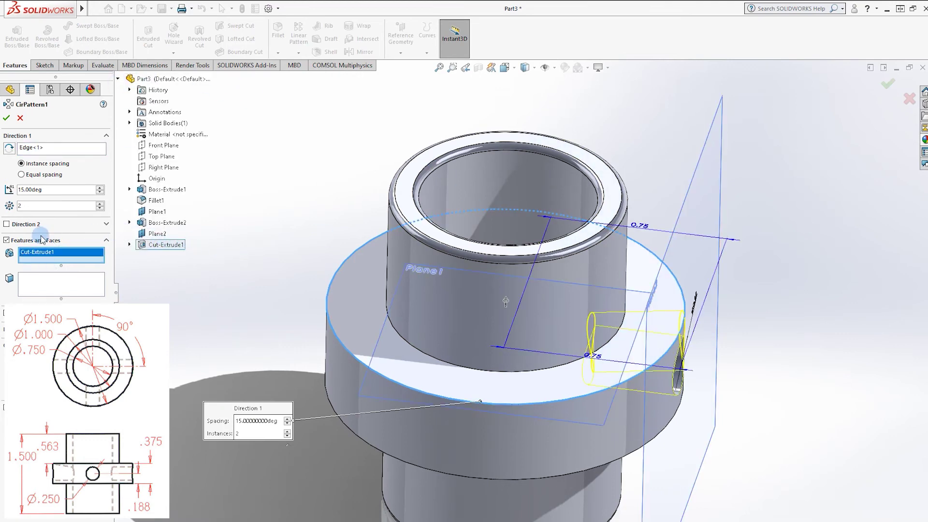
Set the circular pattern to 4 instances spaced 90° apart and create it
text(4)
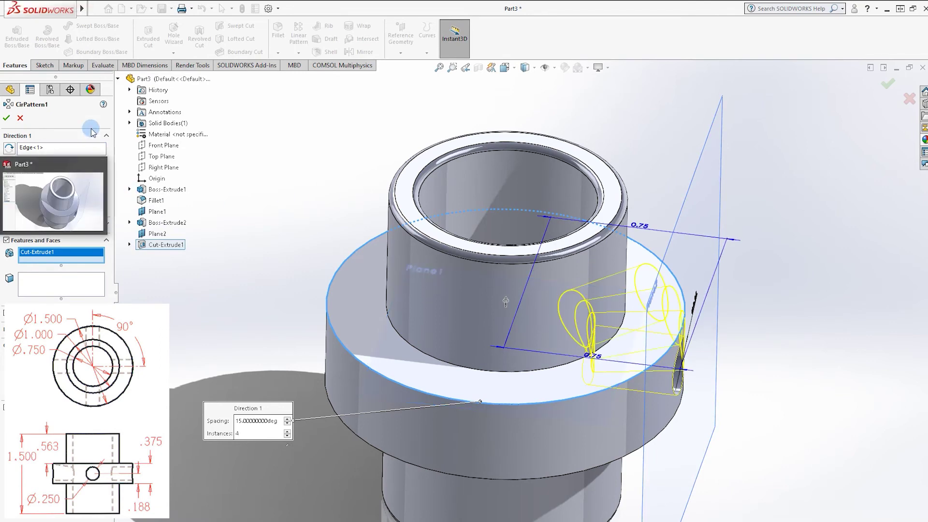
click(64, 187)
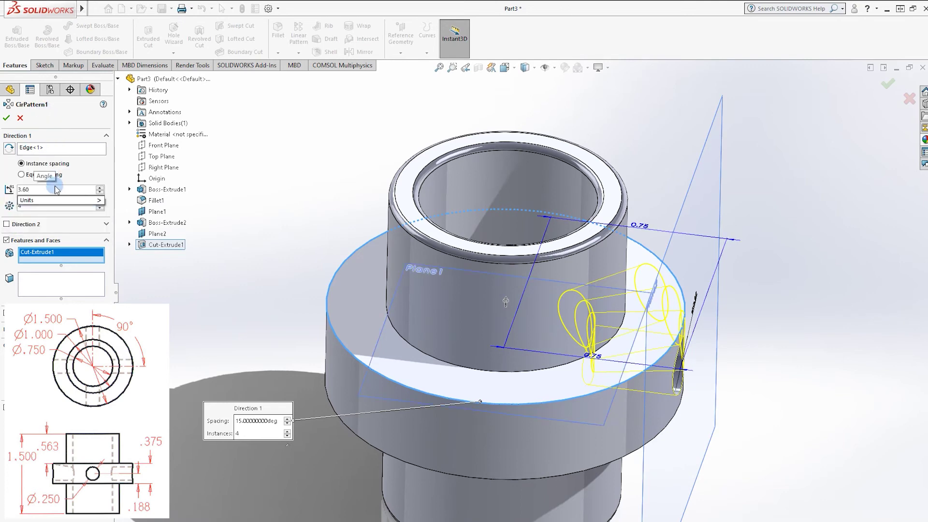
key(Return)
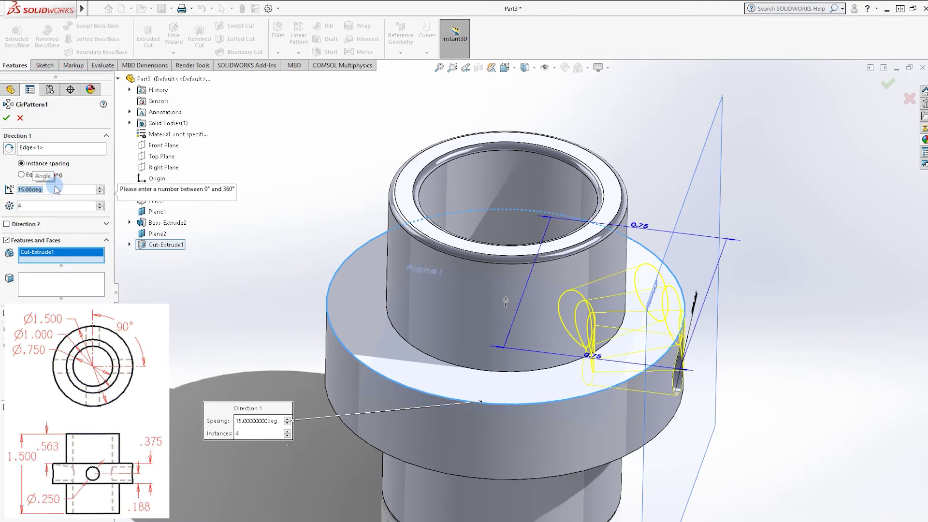
click(55, 190)
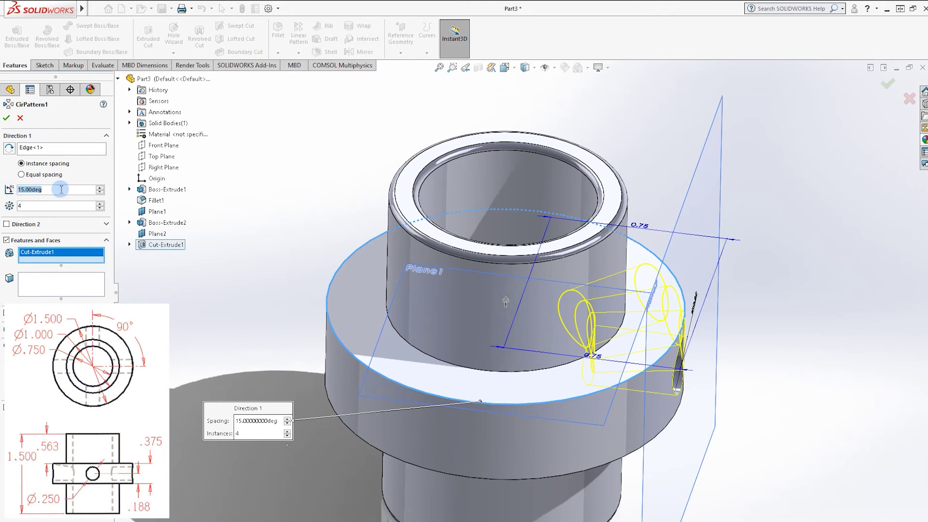
text(90)
key(Return)
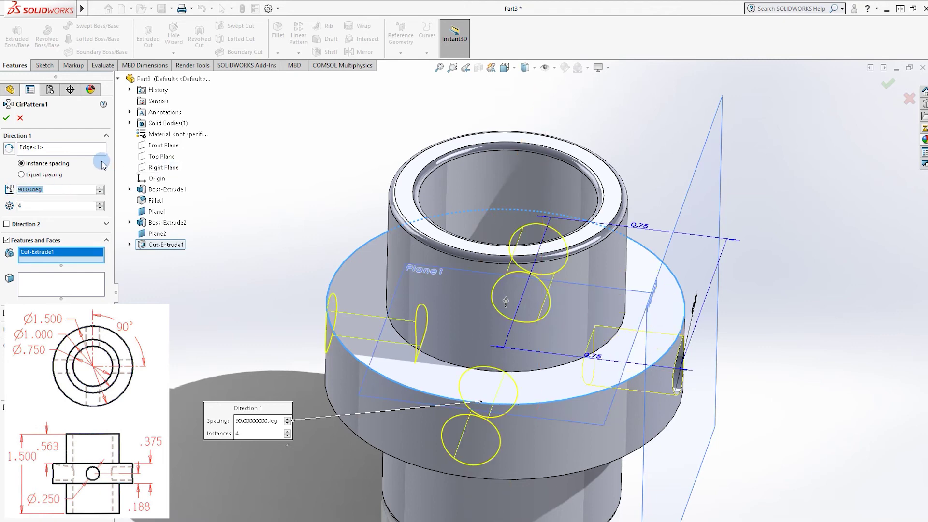
click(7, 119)
Fillet the outer edges of all four radial holes in the collar with a 0.025 mm radius
middle_drag(772, 254, 824, 215)
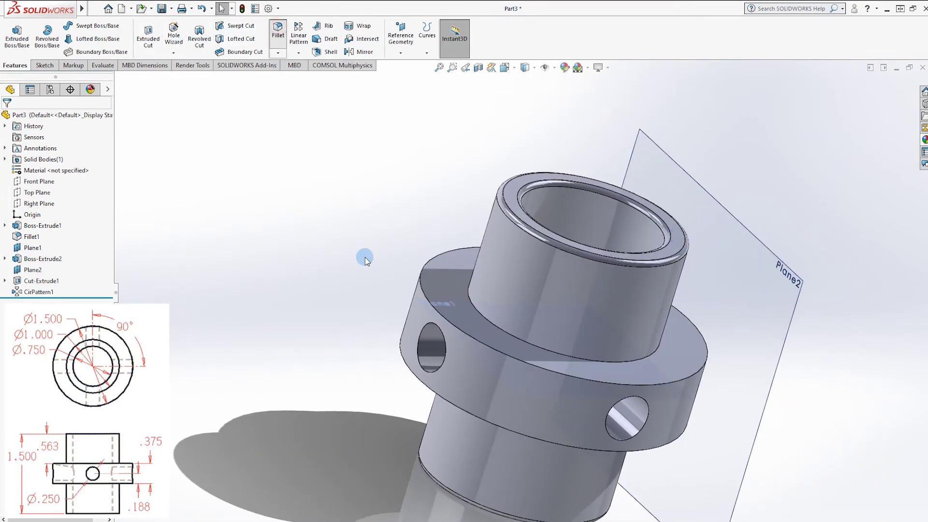
click(447, 352)
click(647, 419)
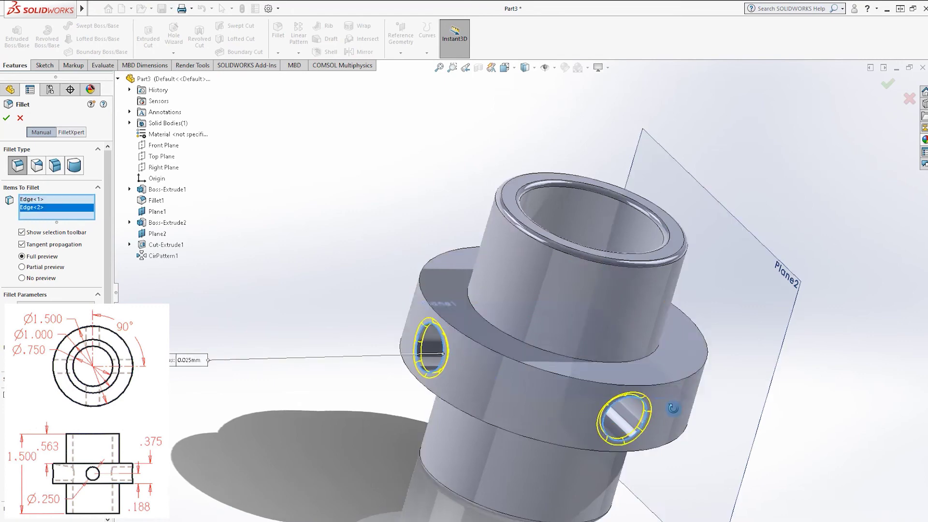
middle_drag(647, 419, 599, 377)
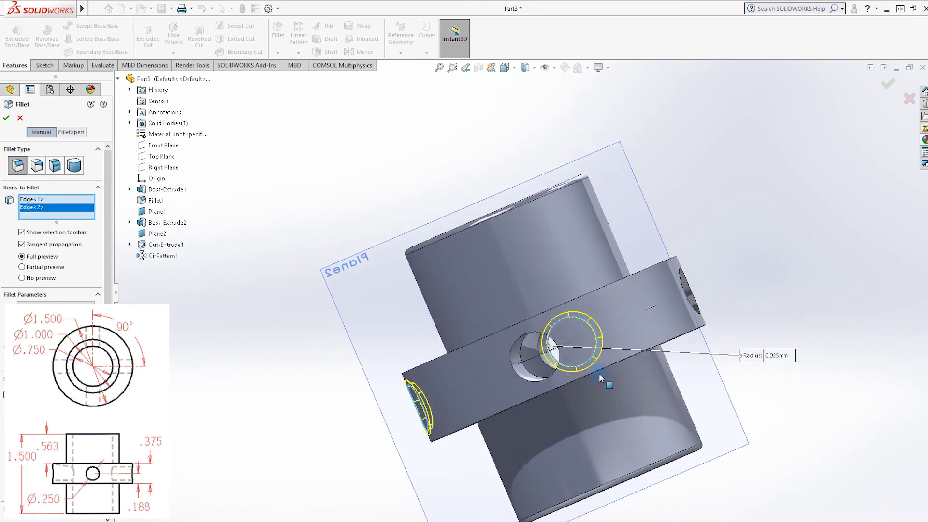
click(532, 337)
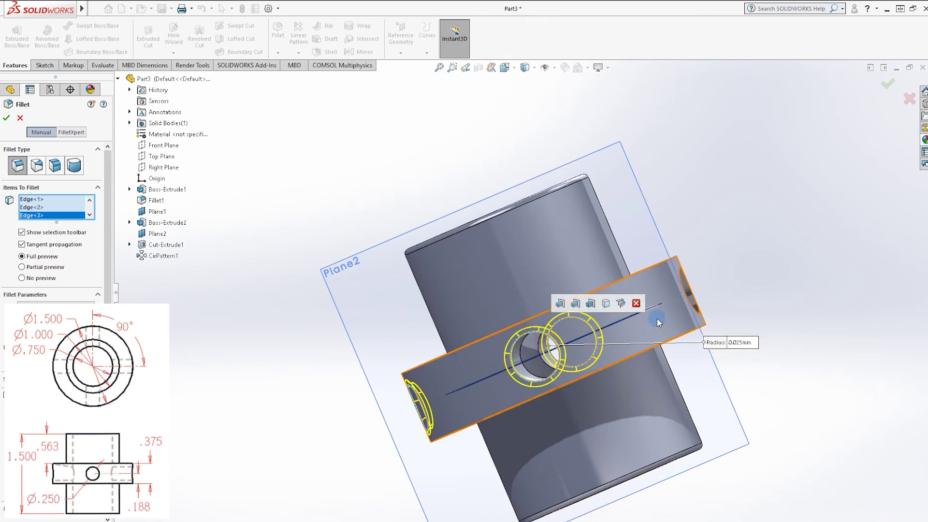
click(695, 314)
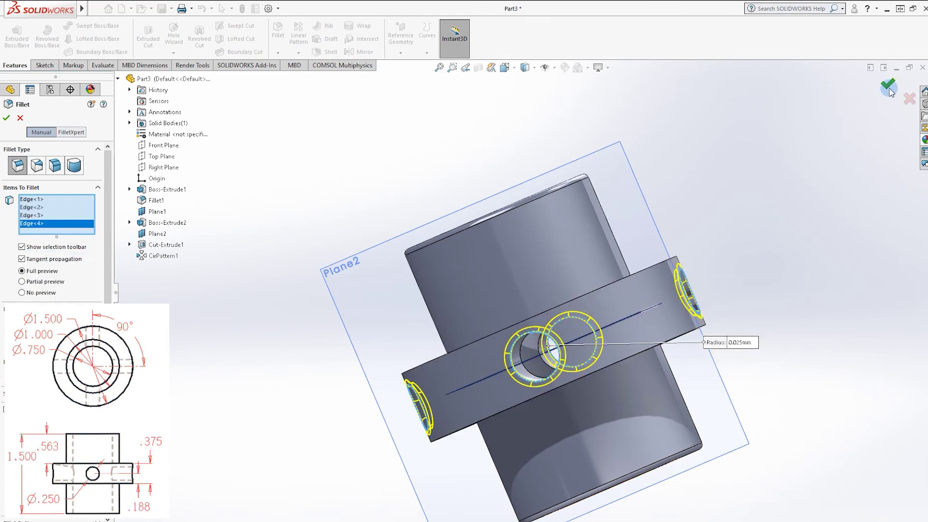
key(Return)
Hide Plane2, the offset plane used for the radial hole sketch
middle_drag(716, 207, 817, 218)
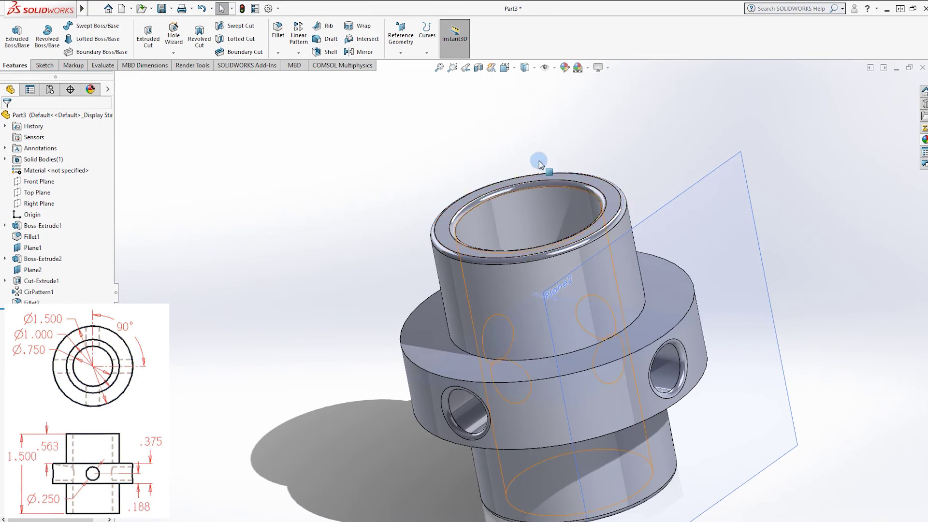
right_click(31, 270)
click(51, 257)
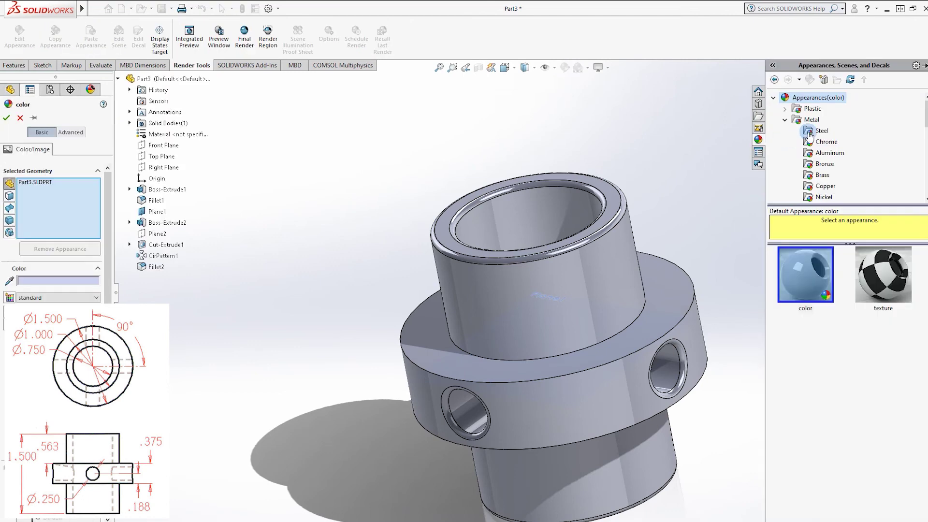
Apply the chromium plate appearance from the Metal Chrome category to the whole part, coloured orange
click(821, 143)
drag(806, 274, 546, 251)
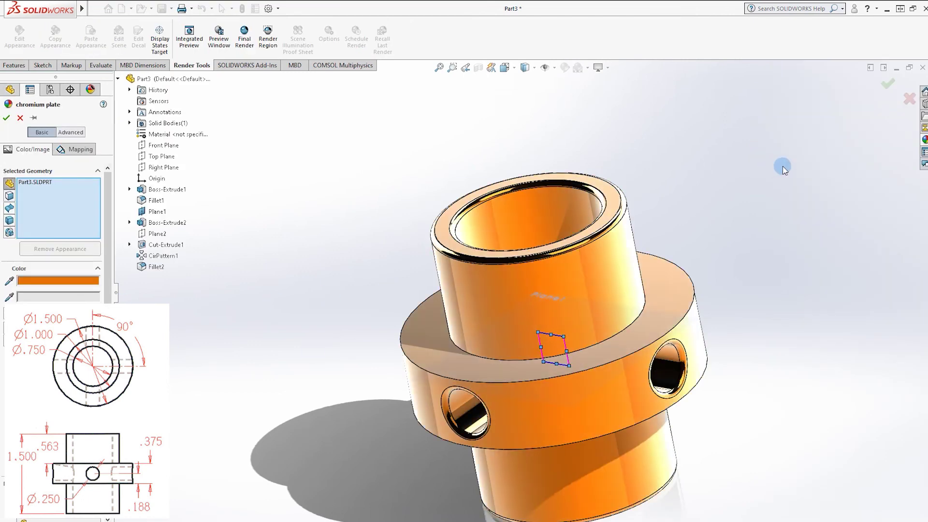
click(887, 89)
Fillet the two outer circular edges of the collar with a 0.025 mm radius
middle_drag(726, 166, 303, 145)
click(278, 31)
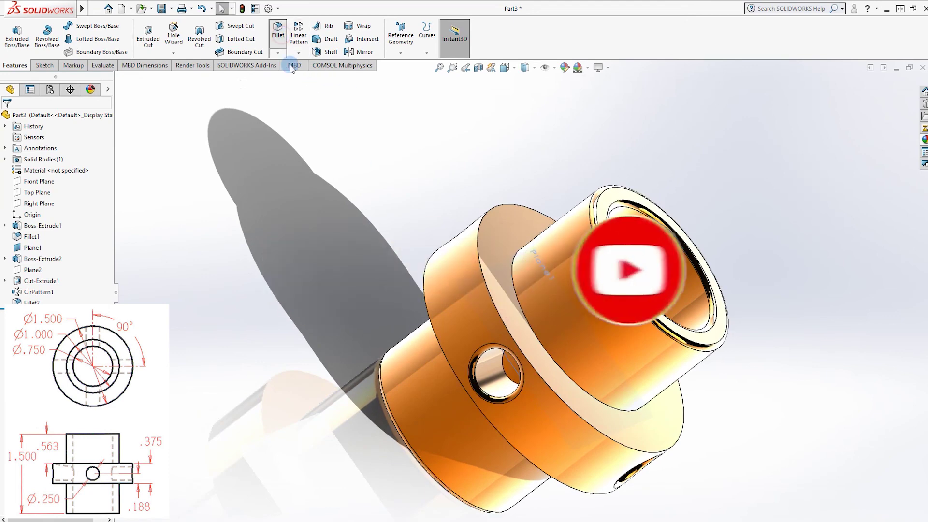
click(479, 256)
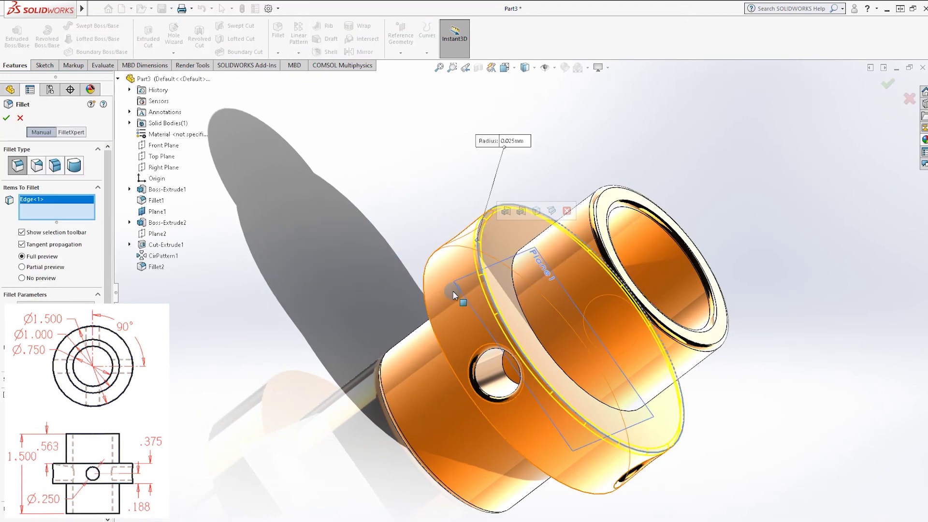
click(428, 314)
right_click(662, 133)
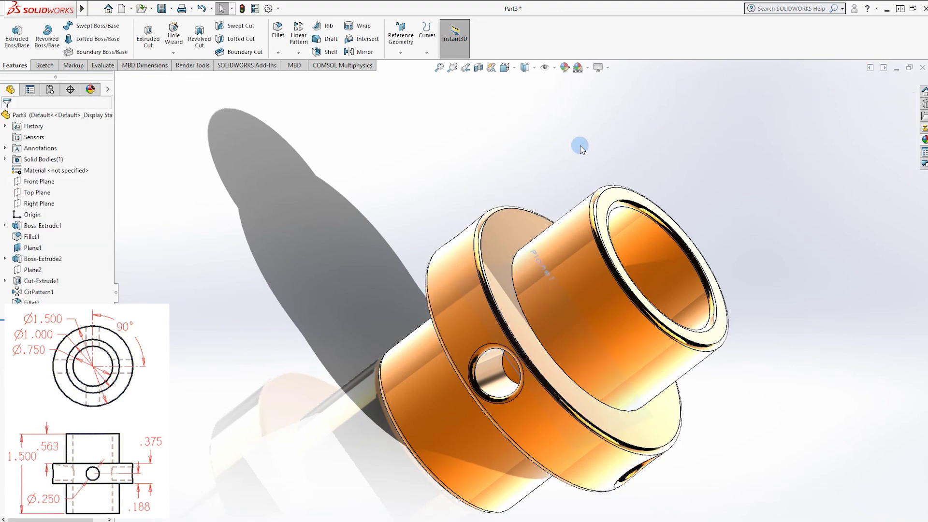
middle_drag(497, 151, 923, 225)
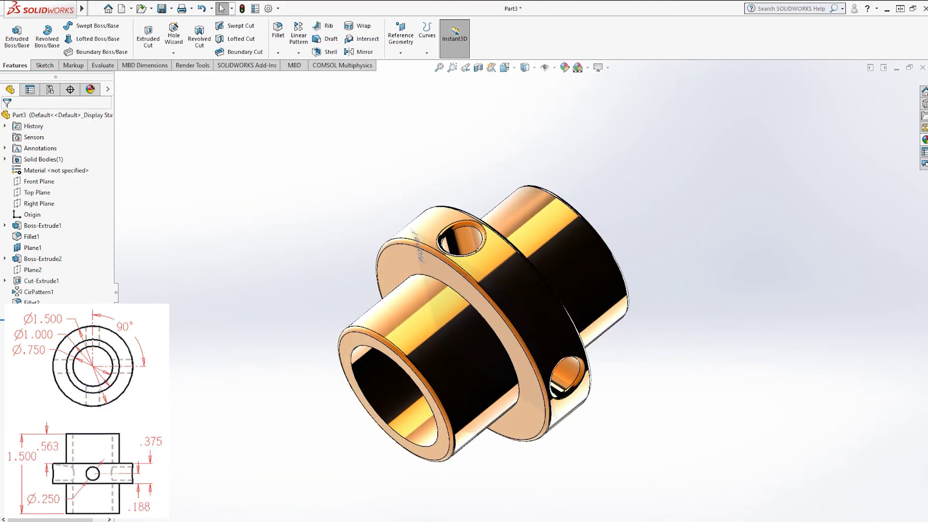